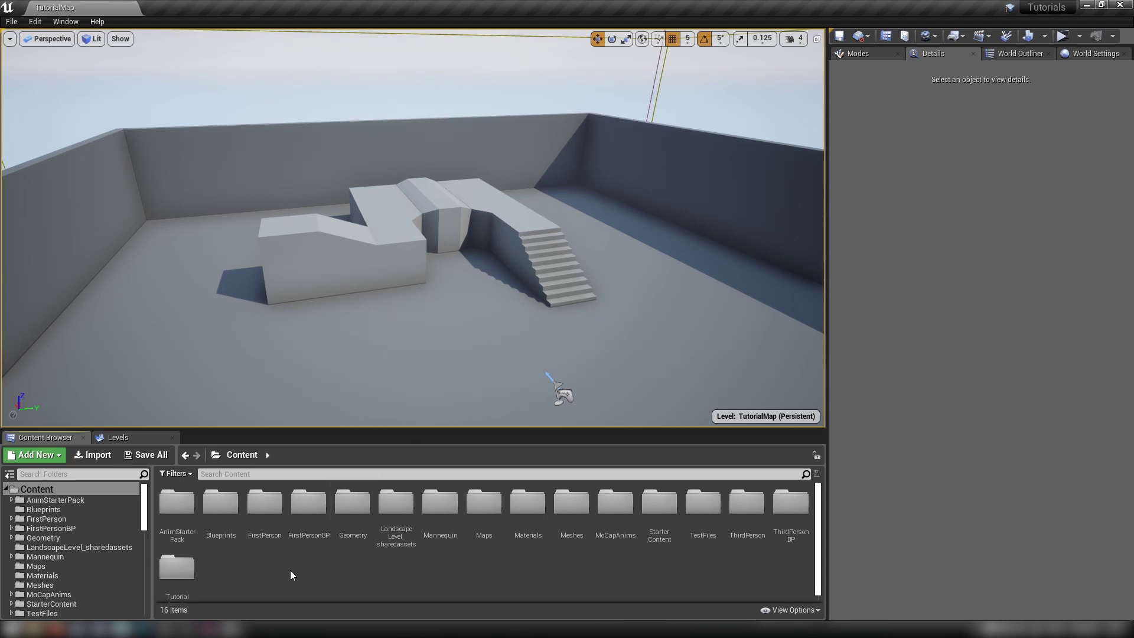
Step: Create a new level from the Default template
click(11, 21)
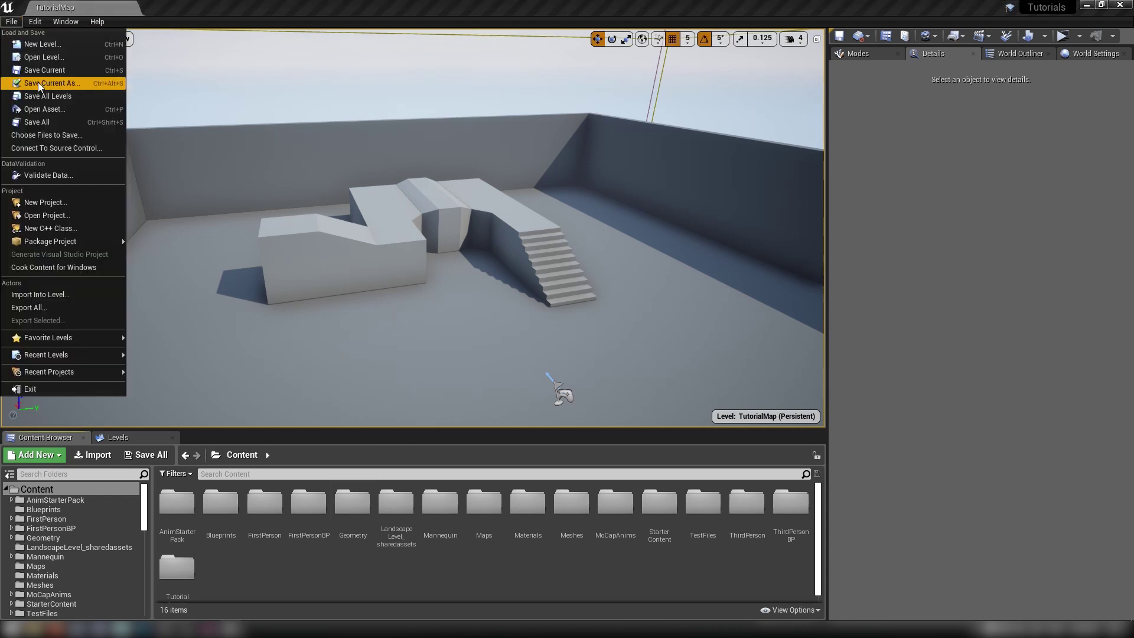
click(36, 45)
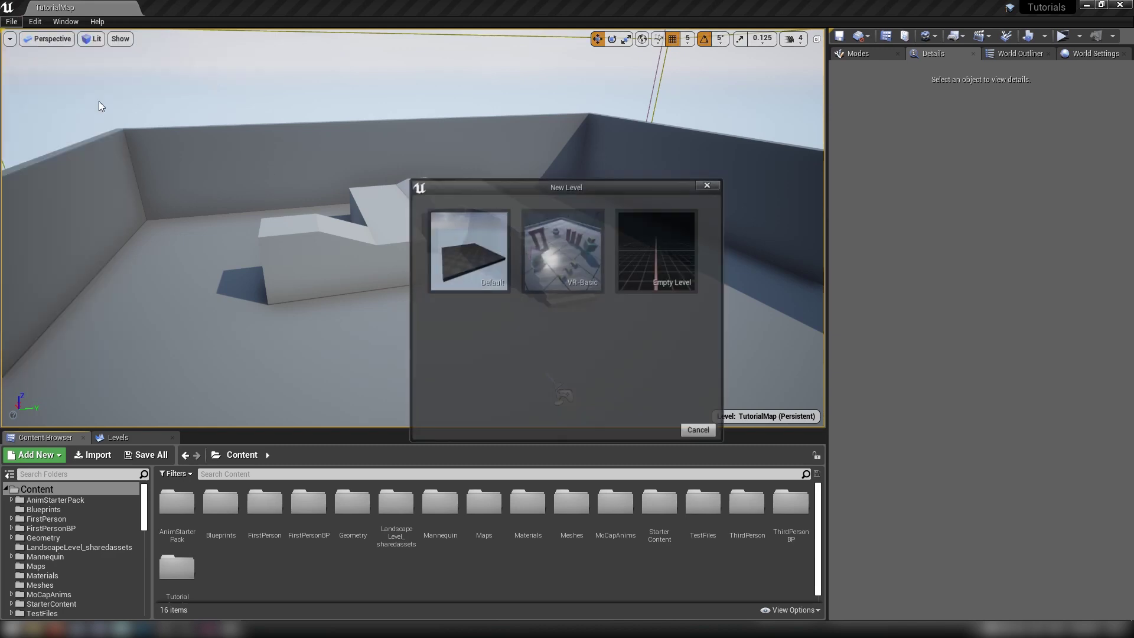
click(468, 251)
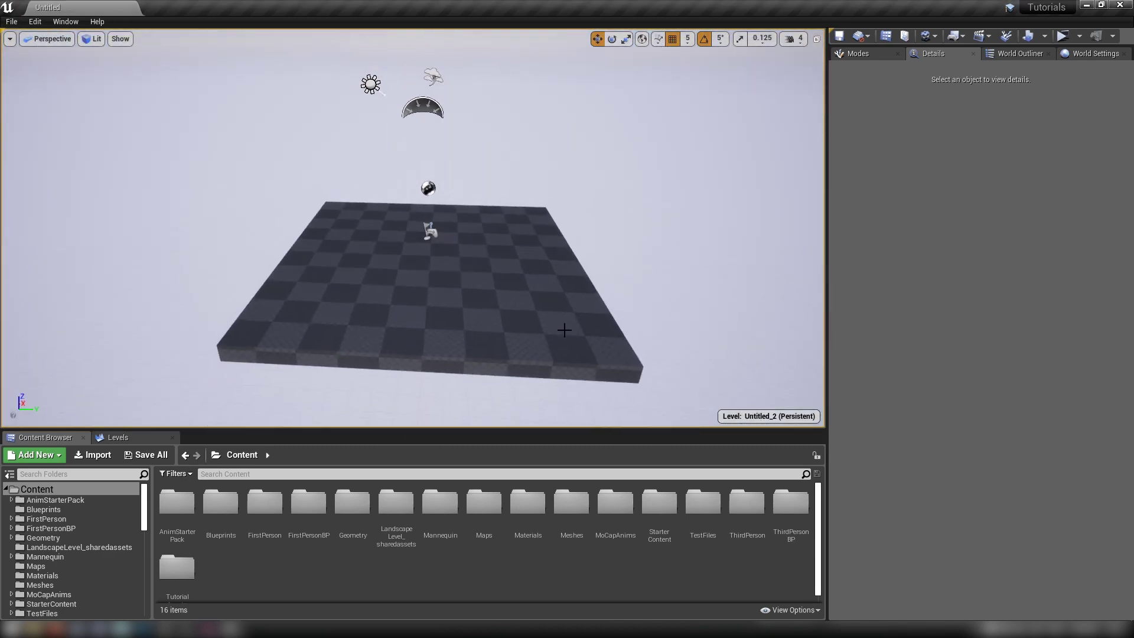
Step: Delete the template's floor mesh from the level
click(534, 312)
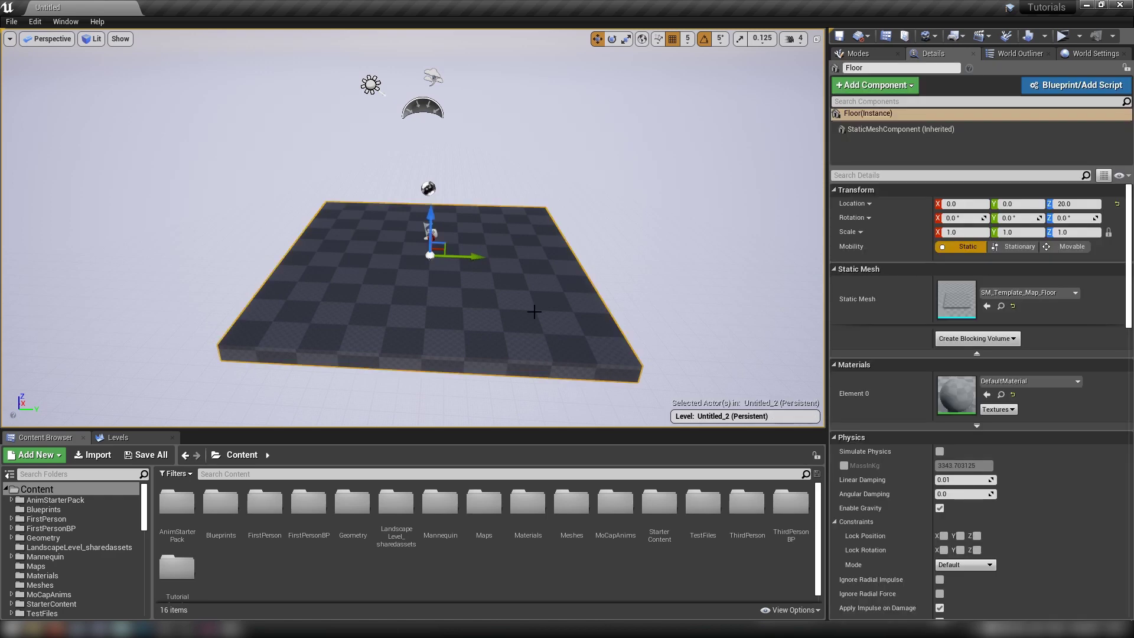
key(Delete)
right_drag(589, 343, 615, 326)
key(s)
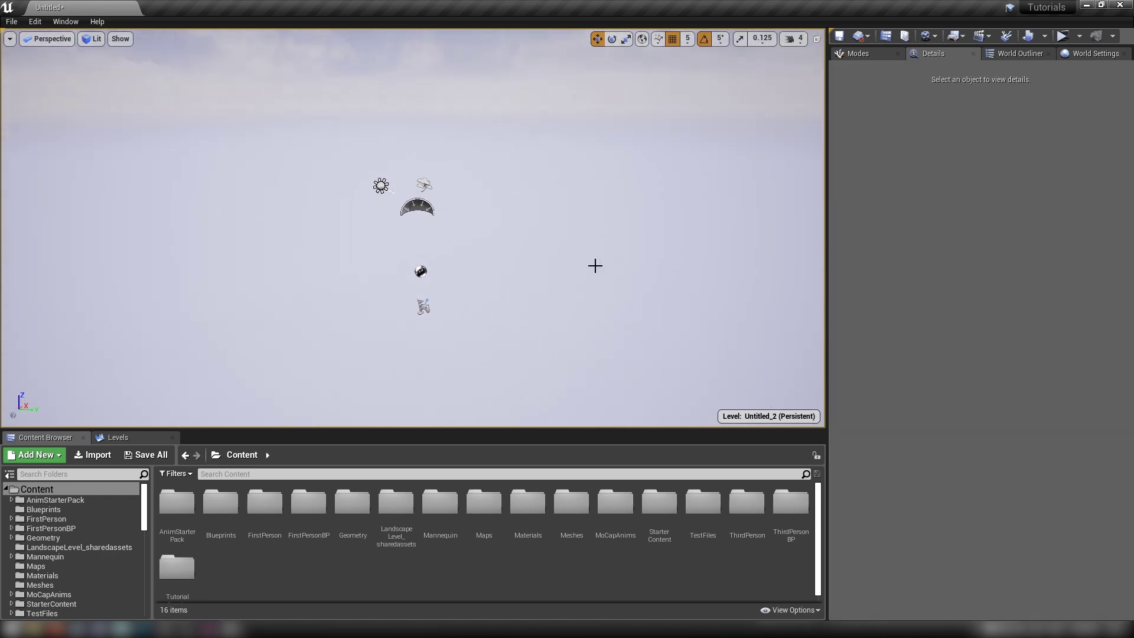
Step: Place a Box geometry brush in the empty level and frame it in the viewport
click(861, 58)
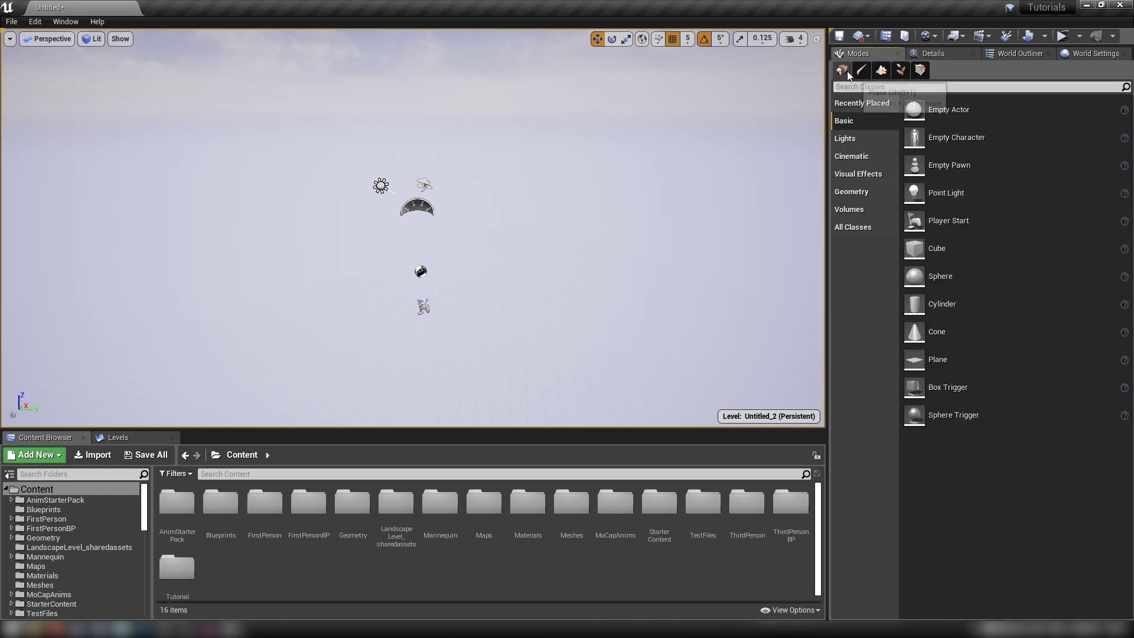
click(854, 191)
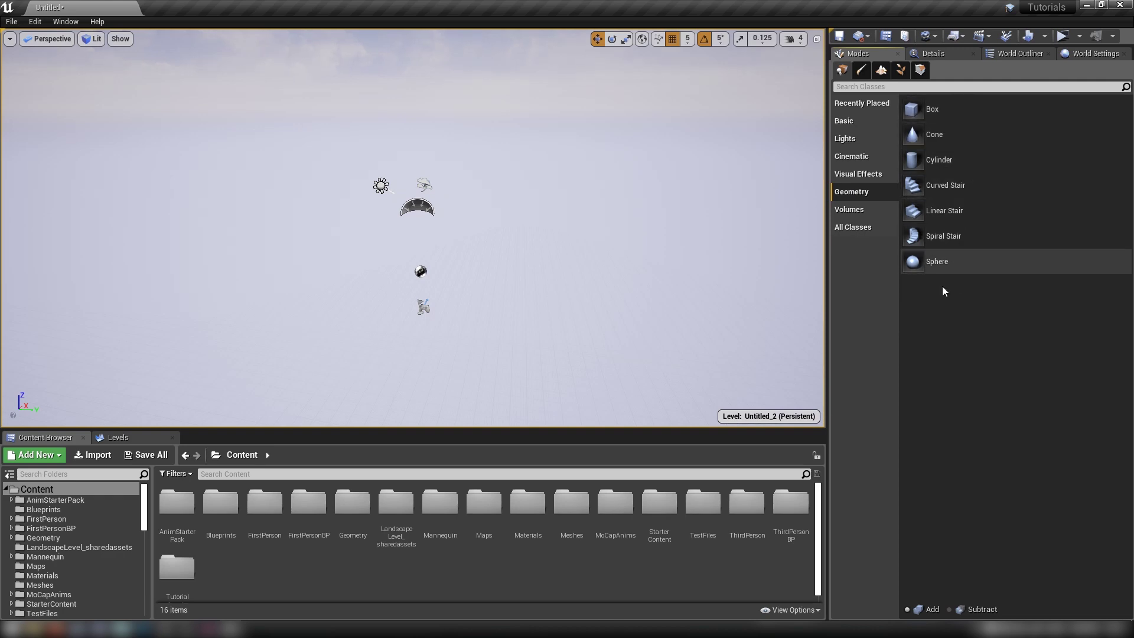
drag(932, 110, 522, 261)
key(f)
right_drag(615, 248, 615, 248)
key(f)
alt+drag(581, 232, 697, 281)
alt+right_drag(582, 232, 514, 233)
alt+drag(581, 232, 578, 260)
alt+drag(449, 236, 548, 216)
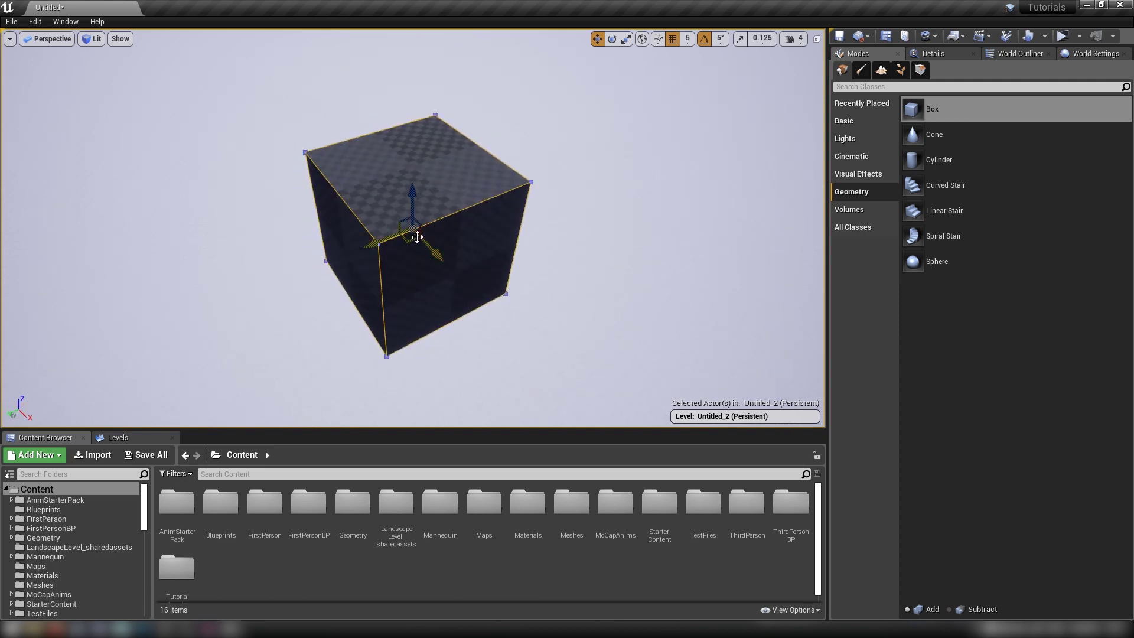
Step: Examine the box brush from several sides
alt+drag(416, 237, 623, 192)
right_drag(714, 268, 688, 277)
mouse_move(408, 249)
right_down()
mouse_move(458, 254)
mouse_move(384, 246)
mouse_move(409, 250)
right_up()
mouse_move(287, 254)
mouse_down()
mouse_move(478, 202)
mouse_move(402, 171)
mouse_move(342, 212)
mouse_move(224, 251)
mouse_move(299, 244)
mouse_up()
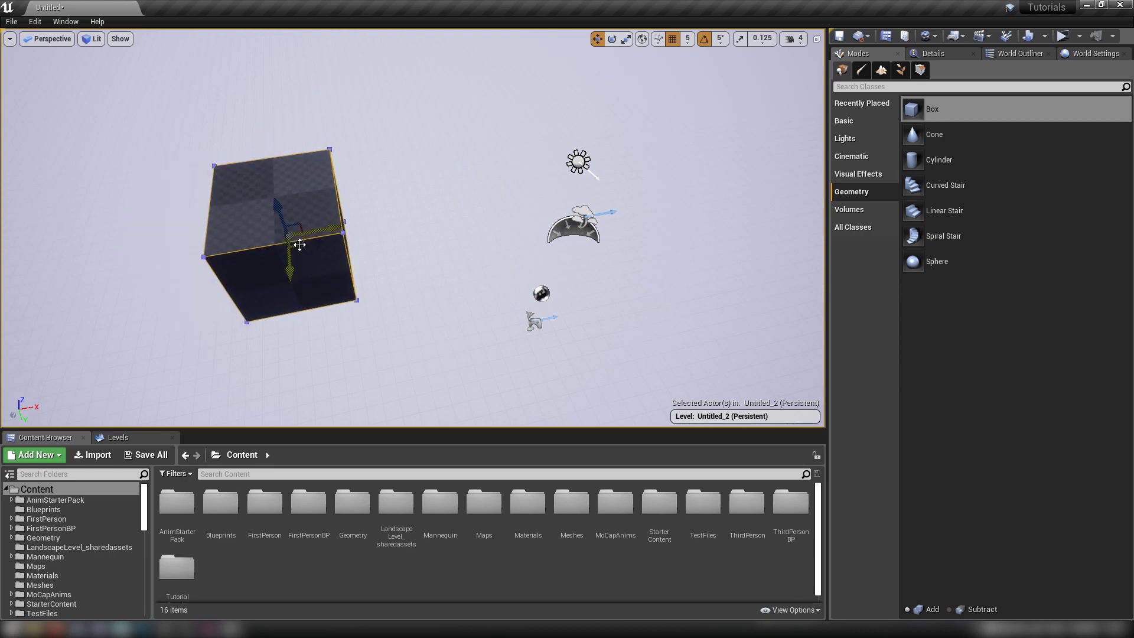
right_drag(299, 244, 260, 232)
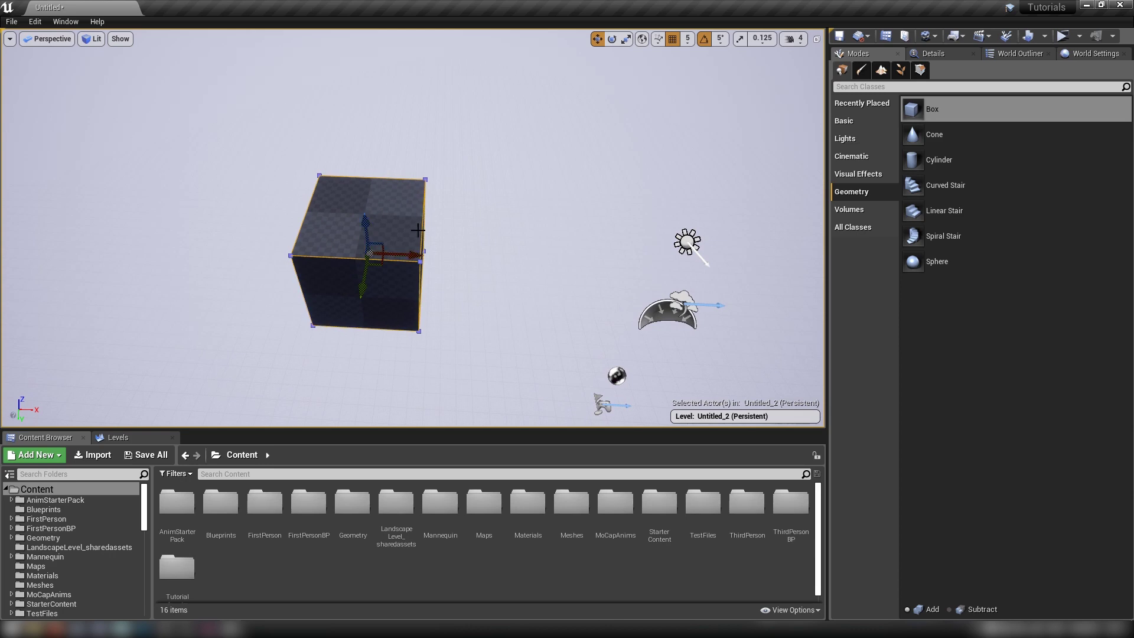
alt+drag(486, 236, 449, 195)
right_drag(449, 251, 394, 309)
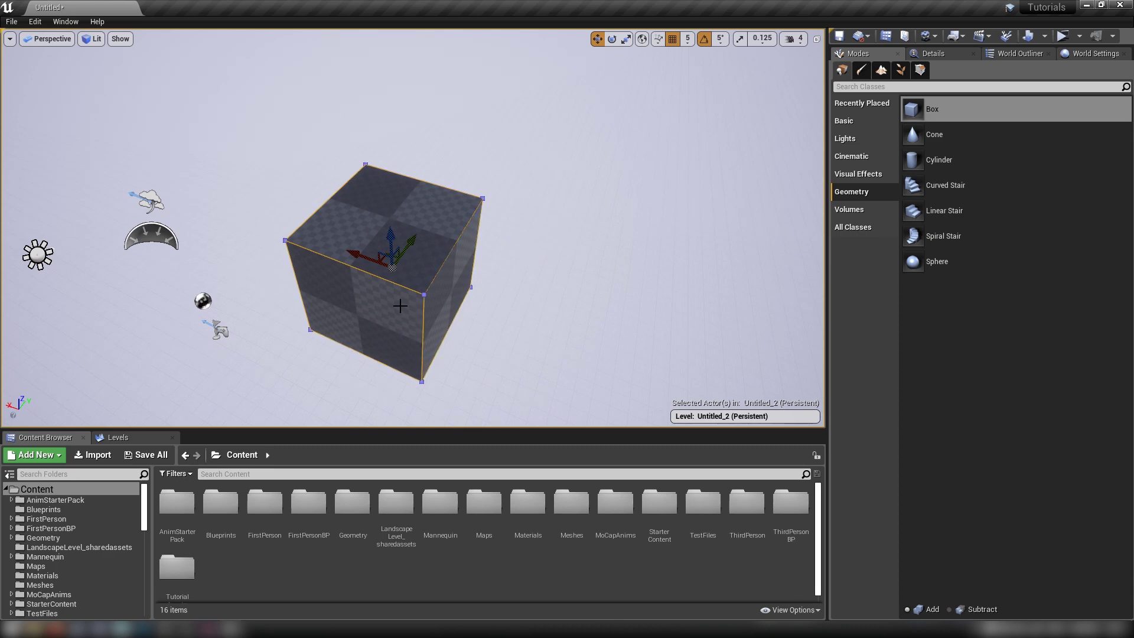
alt+drag(502, 300, 509, 290)
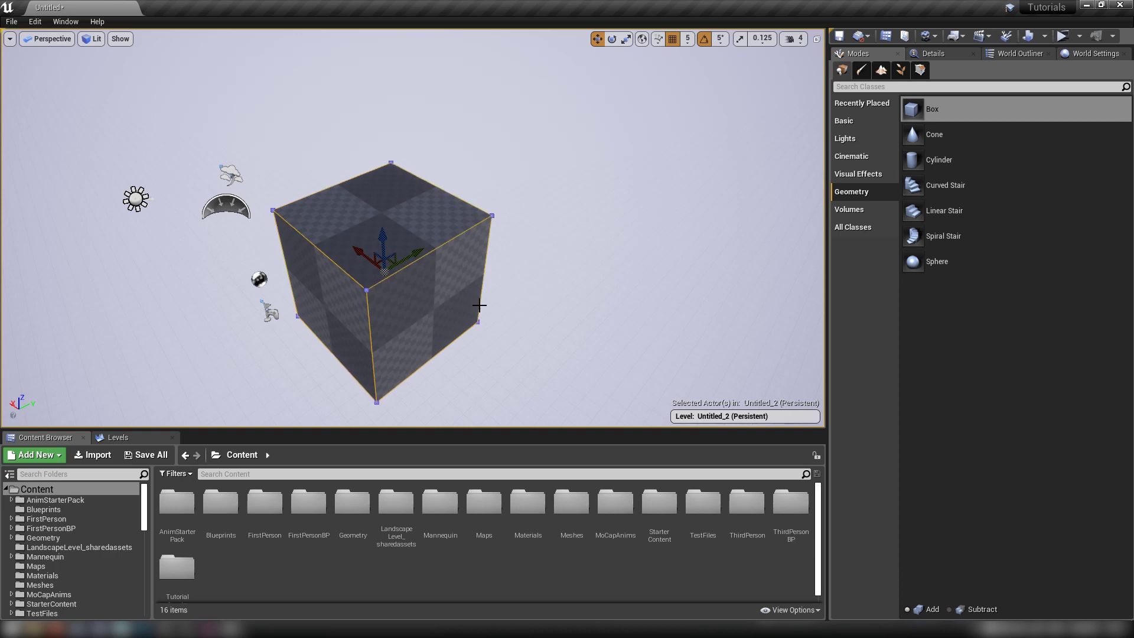
alt+drag(349, 261, 219, 263)
Step: Show the box brush's details and move the brush horizontally to about X -705, Y 40
click(932, 54)
alt+drag(701, 235, 638, 235)
mouse_move(638, 235)
right_down()
mouse_move(420, 231)
mouse_move(402, 254)
mouse_move(348, 260)
mouse_move(334, 257)
mouse_move(331, 233)
right_up()
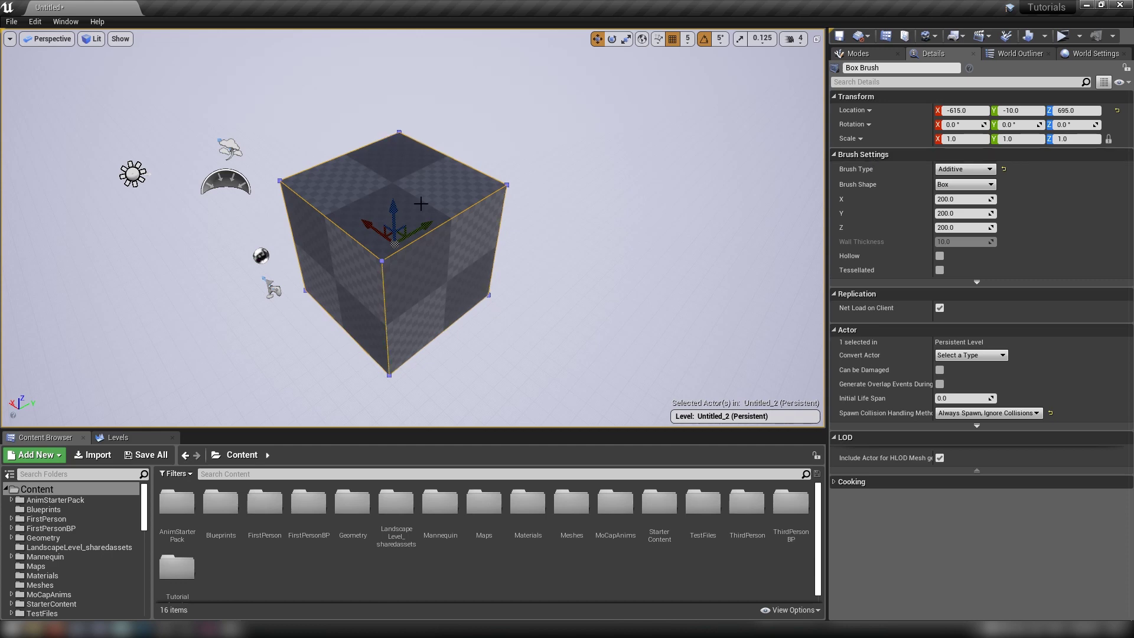
drag(397, 232, 446, 238)
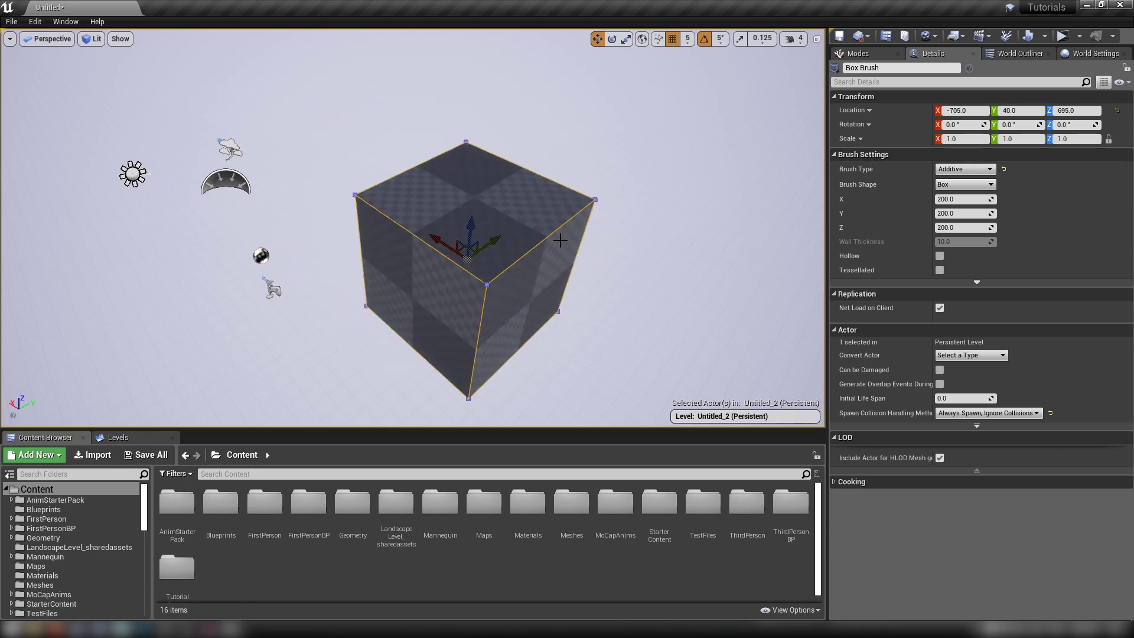
Step: Review the box brush's available brush types and shapes, keeping Additive and Box
click(958, 170)
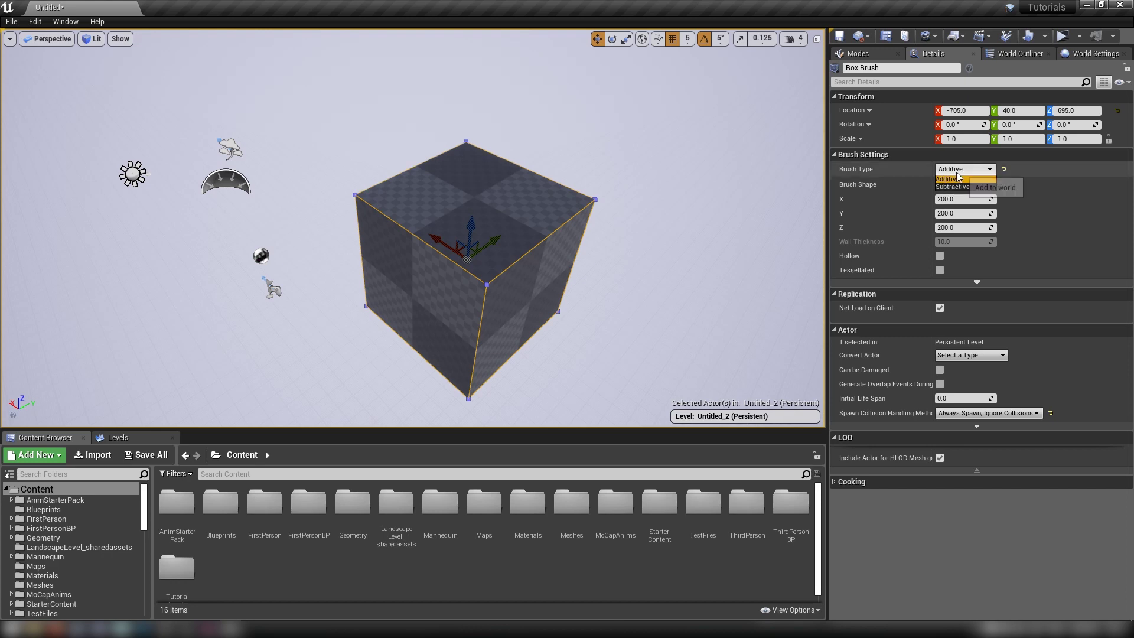
click(949, 179)
key(d)
right_drag(567, 180, 331, 183)
key(s)
right_drag(614, 278, 591, 280)
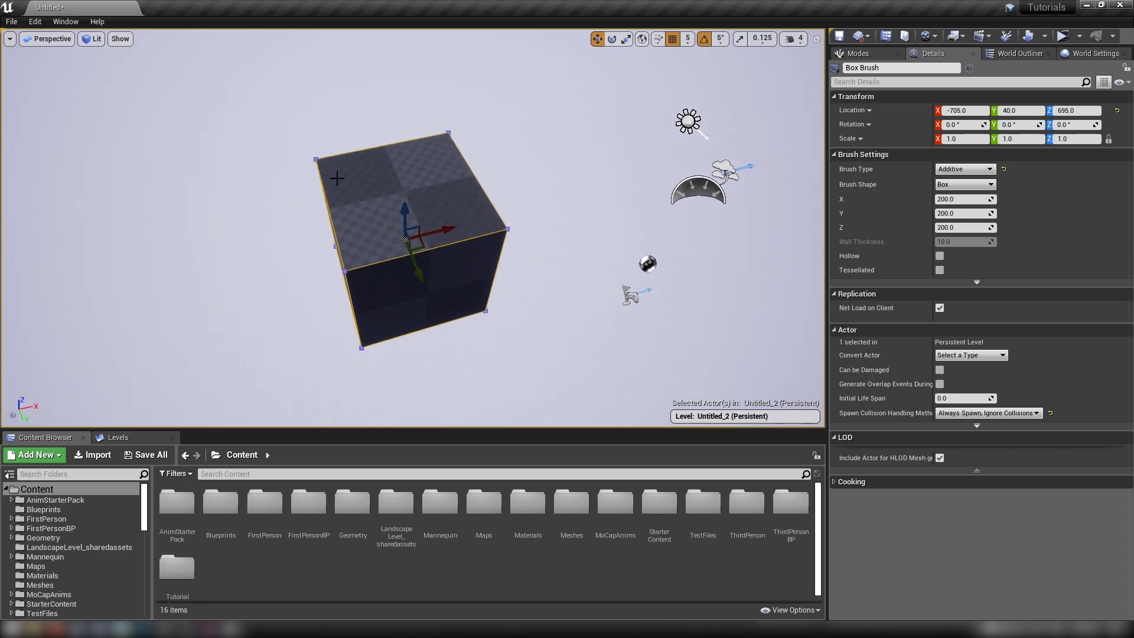
alt+drag(271, 191, 260, 178)
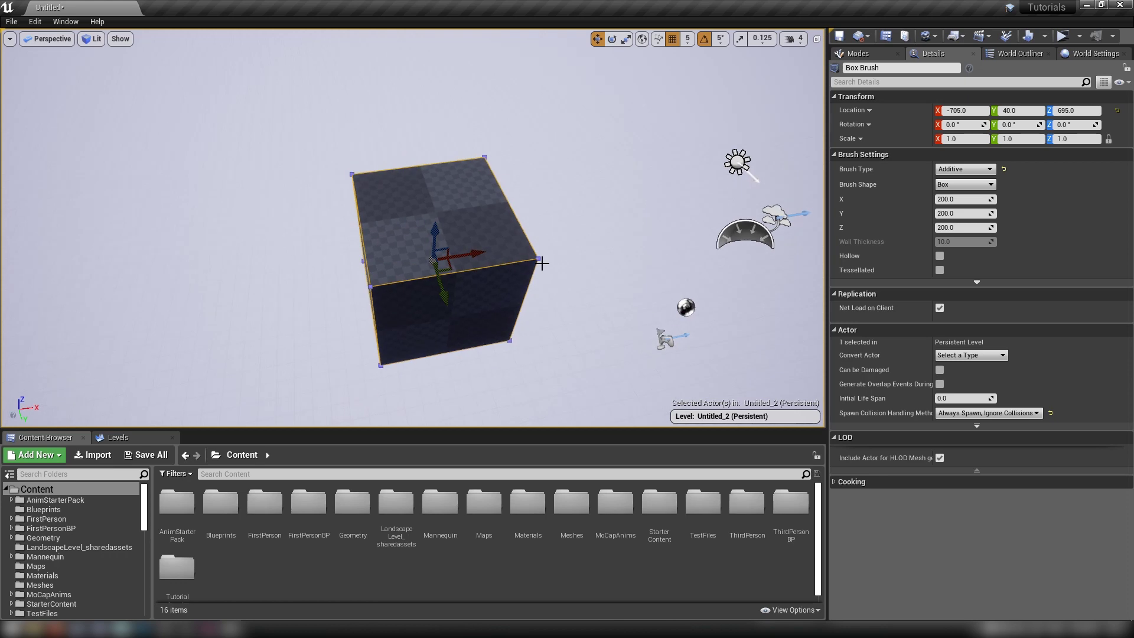
click(965, 184)
click(967, 185)
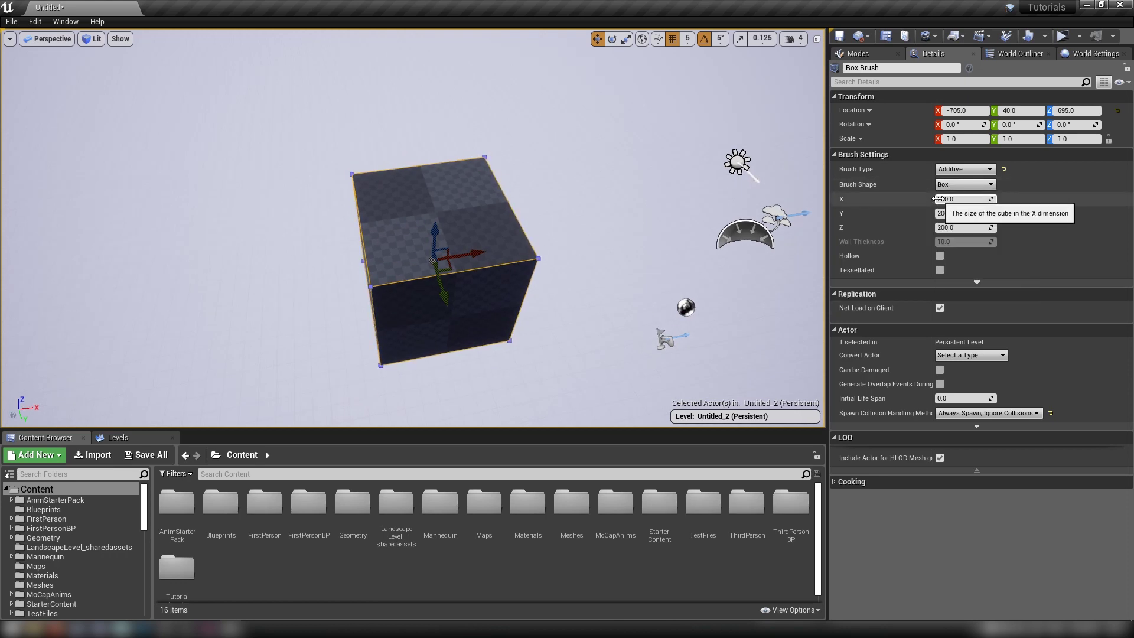
Step: Stretch the box brush along Y to a scale of about 4.67, and undo the scaling
alt+drag(661, 264, 319, 257)
key(w)
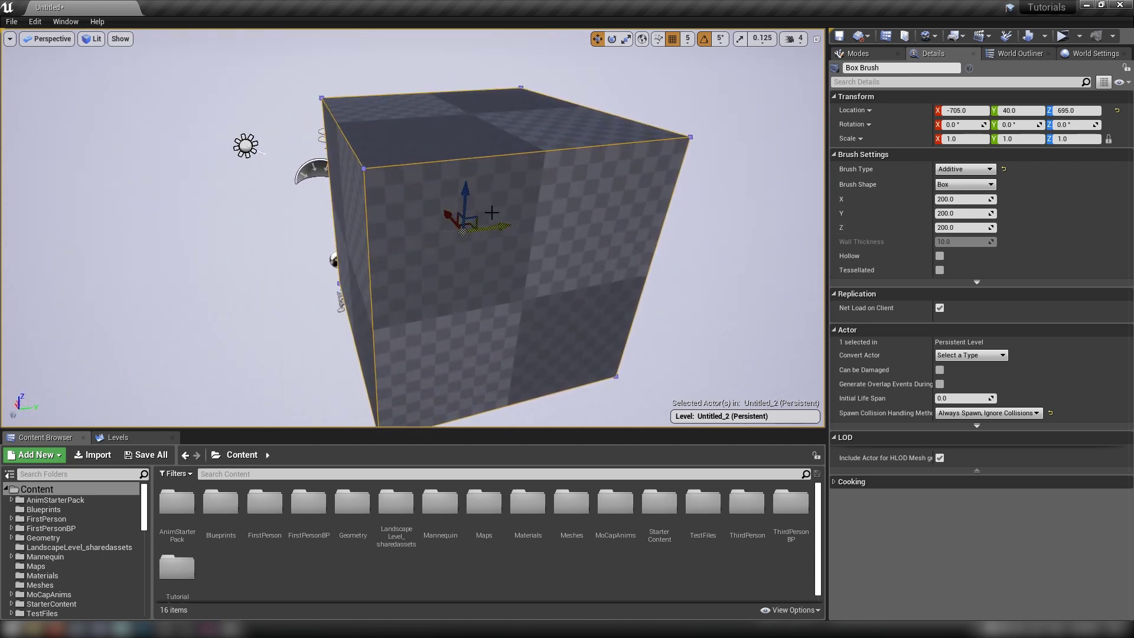
mouse_move(342, 187)
alt+mouse_down()
mouse_move(451, 231)
mouse_move(314, 206)
alt+mouse_up()
mouse_move(573, 360)
alt+mouse_down()
mouse_move(404, 271)
mouse_move(582, 271)
alt+mouse_up()
key(e)
key(r)
alt+drag(449, 269, 440, 227)
mouse_move(427, 276)
right_down()
mouse_move(421, 313)
mouse_move(416, 294)
right_up()
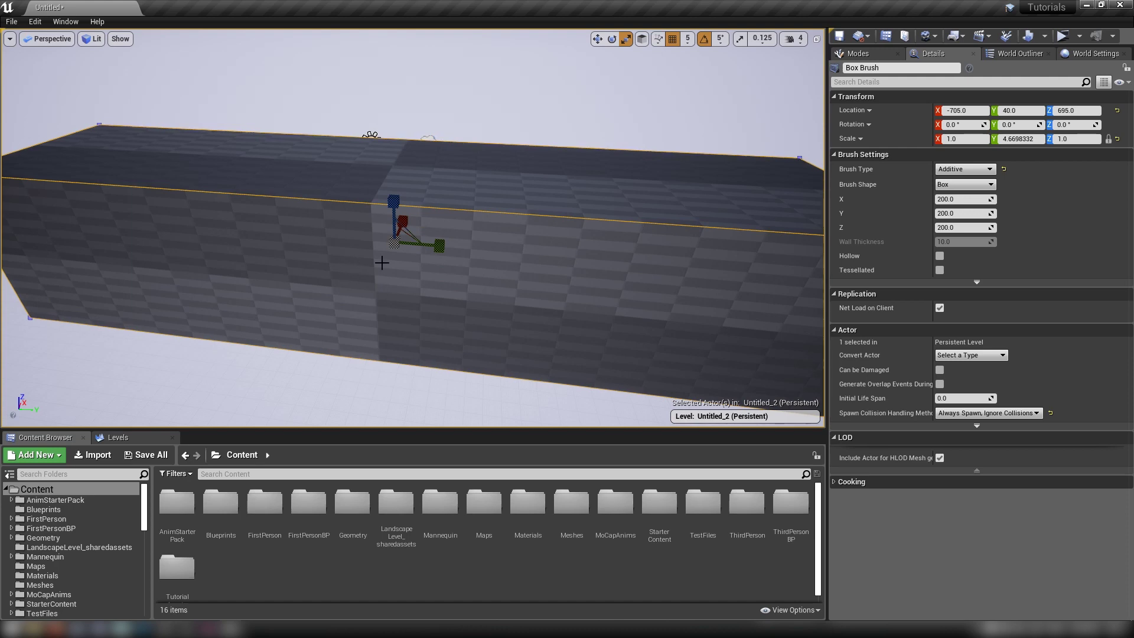
right_drag(341, 262, 334, 265)
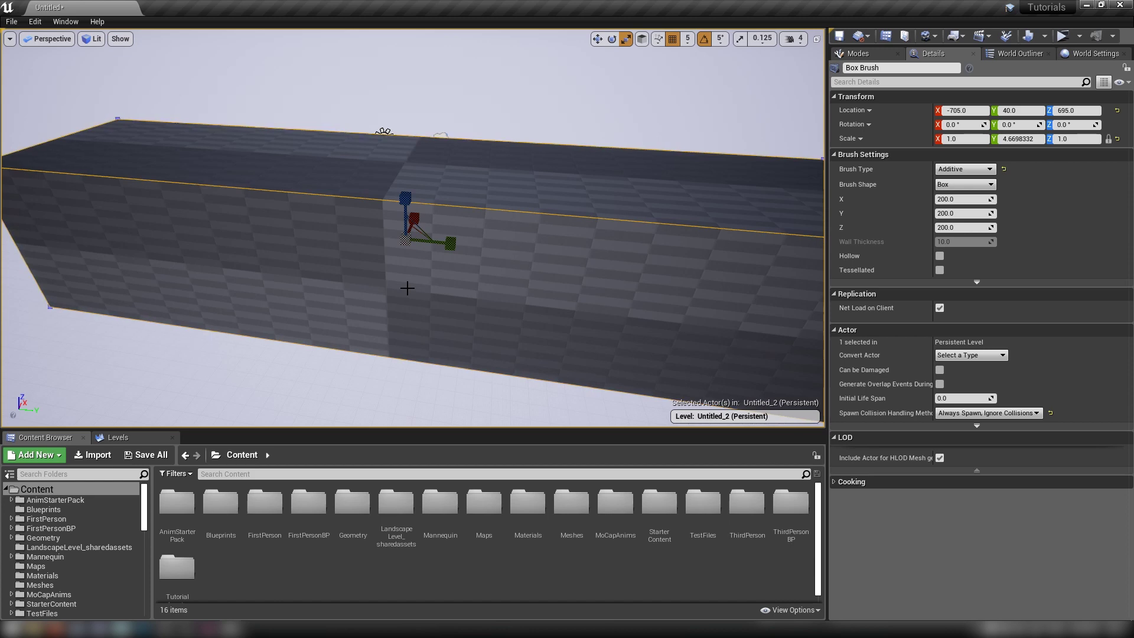
key(ctrl+z)
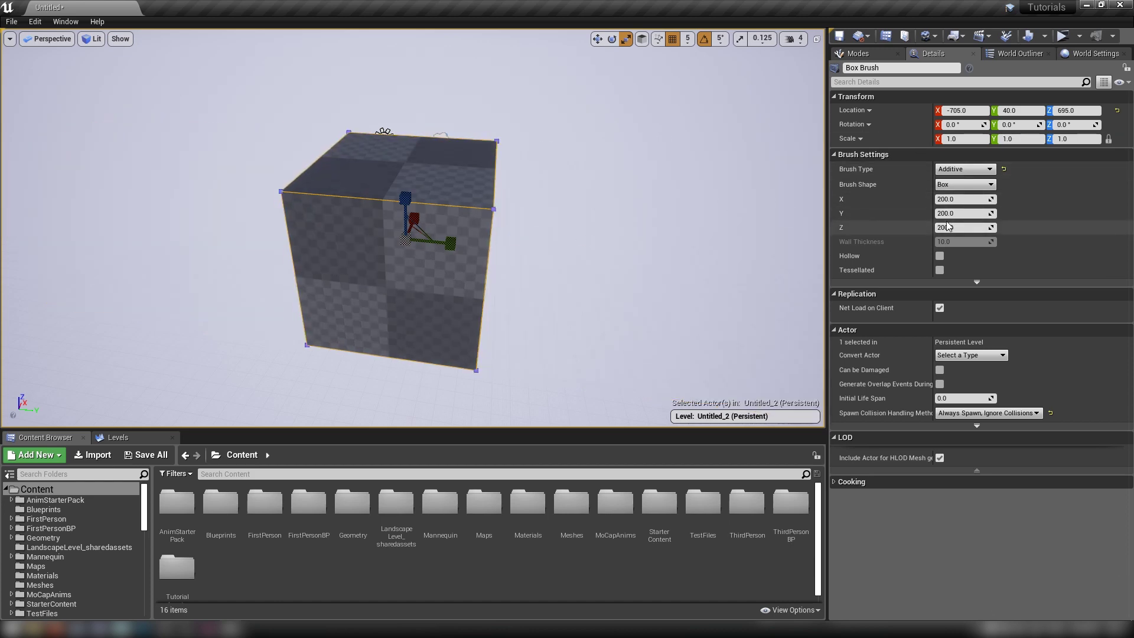
Step: Lengthen the box brush's Y dimension to about 1436 in its brush settings, and reset that dimension to default
drag(951, 213, 1057, 212)
mouse_move(413, 237)
right_down()
mouse_move(378, 266)
mouse_move(307, 275)
right_up()
mouse_move(661, 241)
right_down()
mouse_move(644, 237)
mouse_move(662, 241)
right_up()
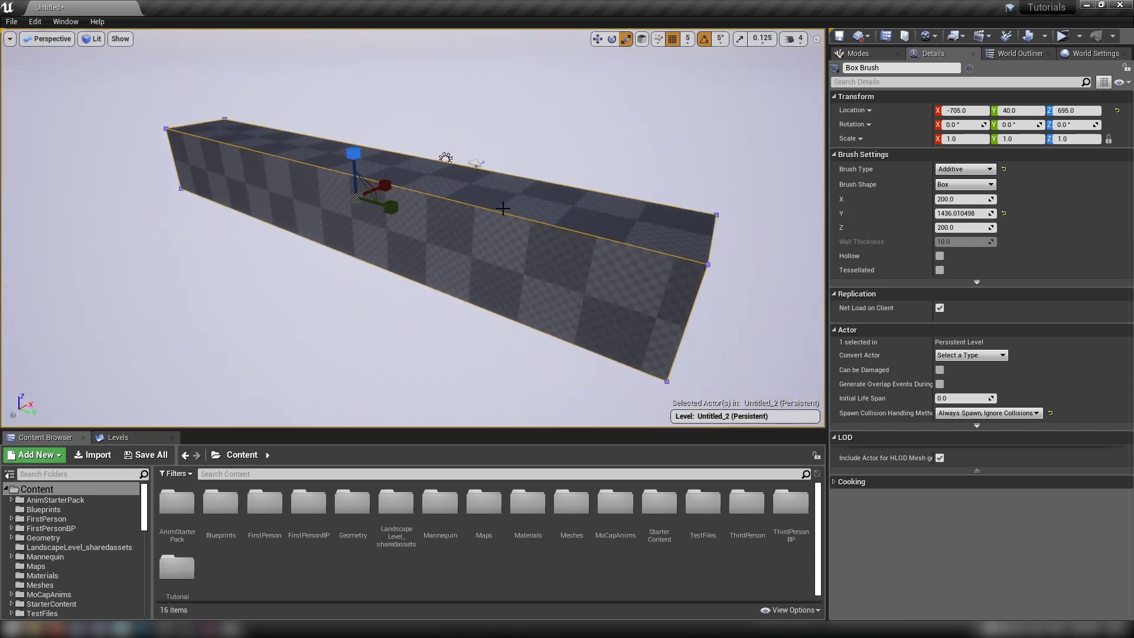
mouse_move(268, 152)
right_down()
mouse_move(219, 178)
mouse_move(268, 152)
right_up()
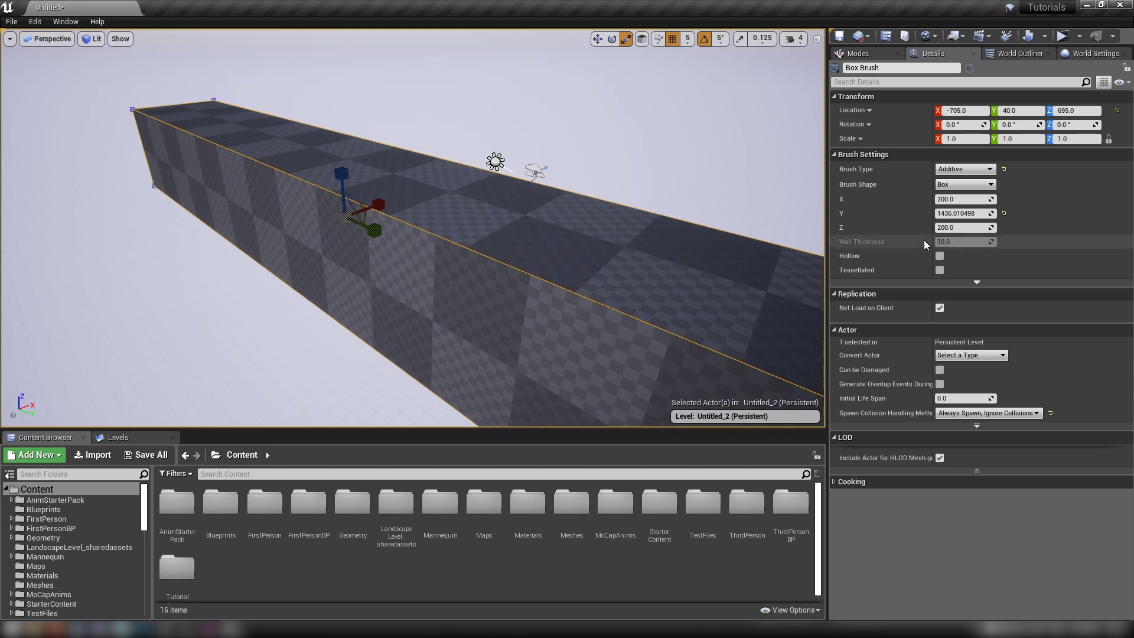
click(1003, 213)
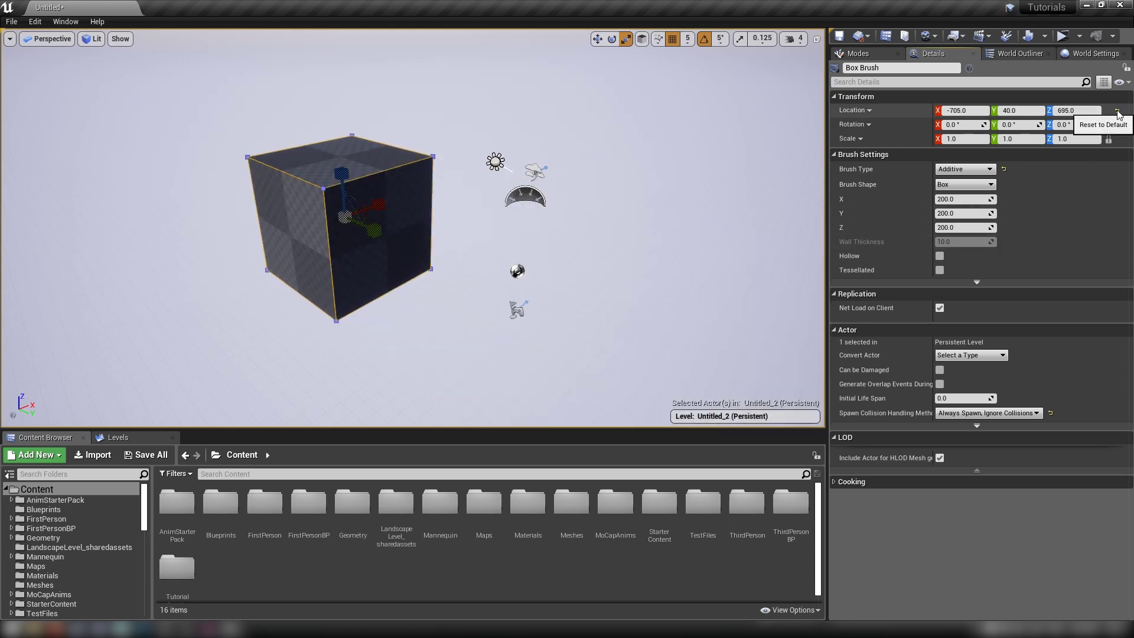
Step: Reset the box brush's location to default and set its Z dimension to 10
click(1117, 112)
mouse_move(717, 225)
right_down()
mouse_move(602, 169)
mouse_move(667, 212)
mouse_move(716, 227)
right_up()
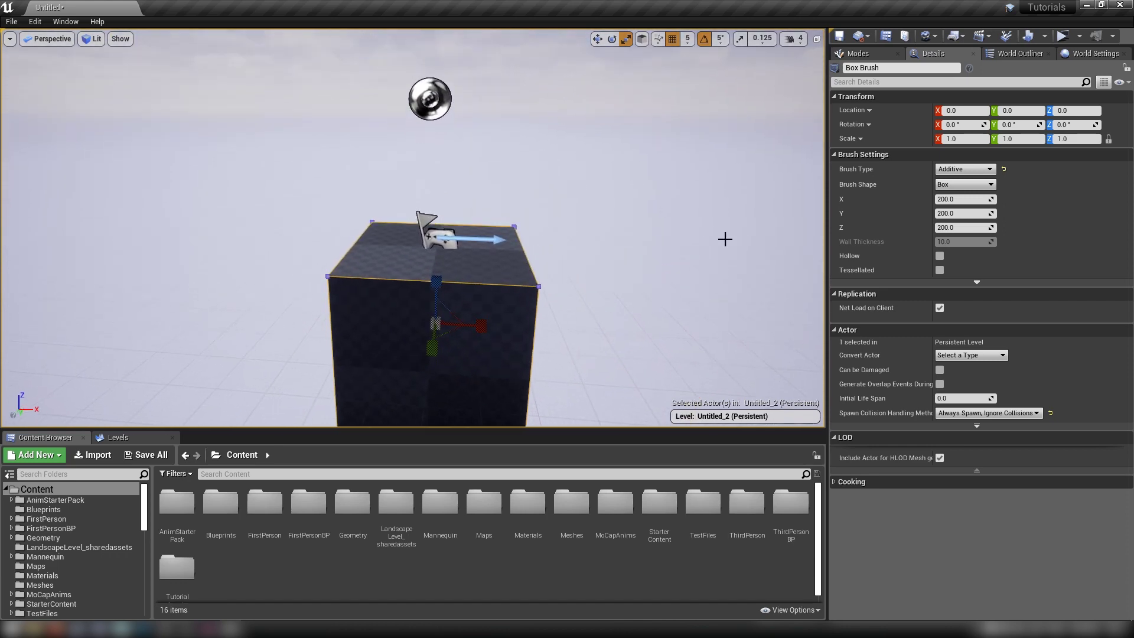
click(957, 228)
text(10)
key(Return)
Step: Set the box brush's X and Y dimensions to 1000 each to form a floor
mouse_move(717, 230)
right_down()
mouse_move(767, 216)
mouse_move(750, 278)
mouse_move(732, 242)
mouse_move(673, 239)
mouse_move(632, 280)
mouse_move(573, 253)
mouse_move(564, 295)
right_up()
click(951, 199)
text(1000)
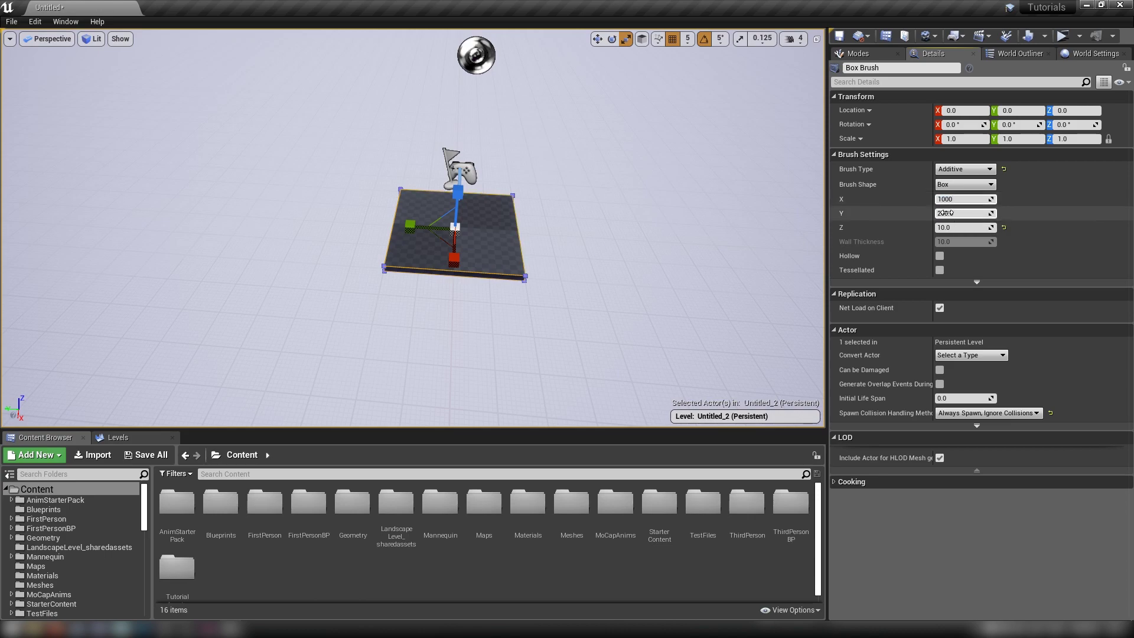
click(947, 212)
text(1000)
key(Return)
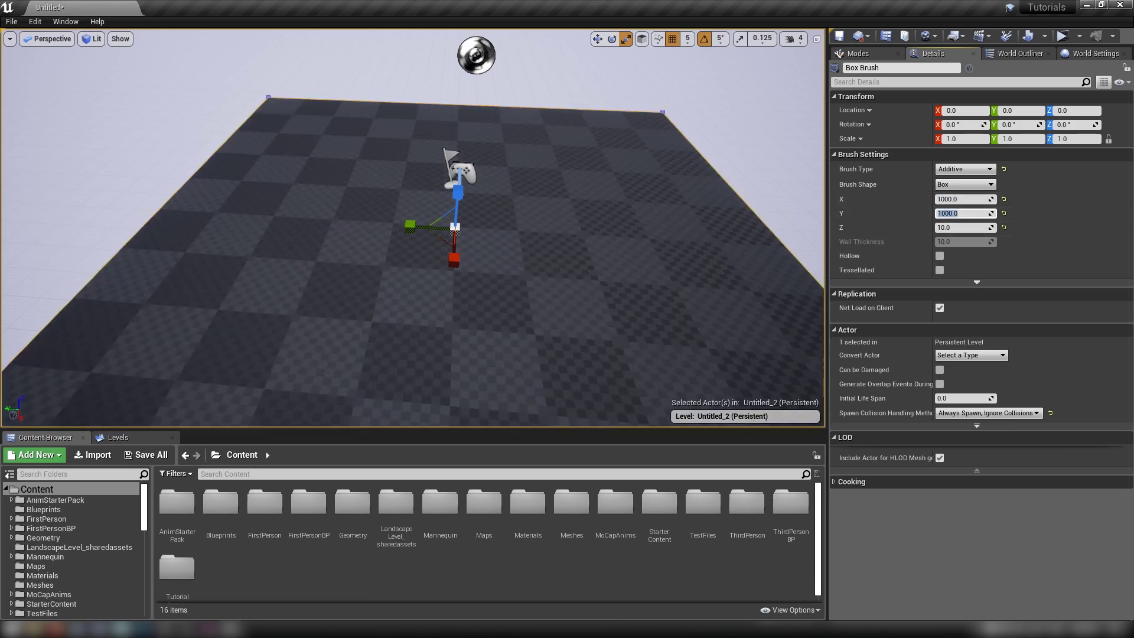
Step: Select the Player Start above the floor and test-play the level in the selected viewport
mouse_move(752, 256)
right_down()
mouse_move(720, 251)
mouse_move(724, 219)
mouse_move(751, 256)
right_up()
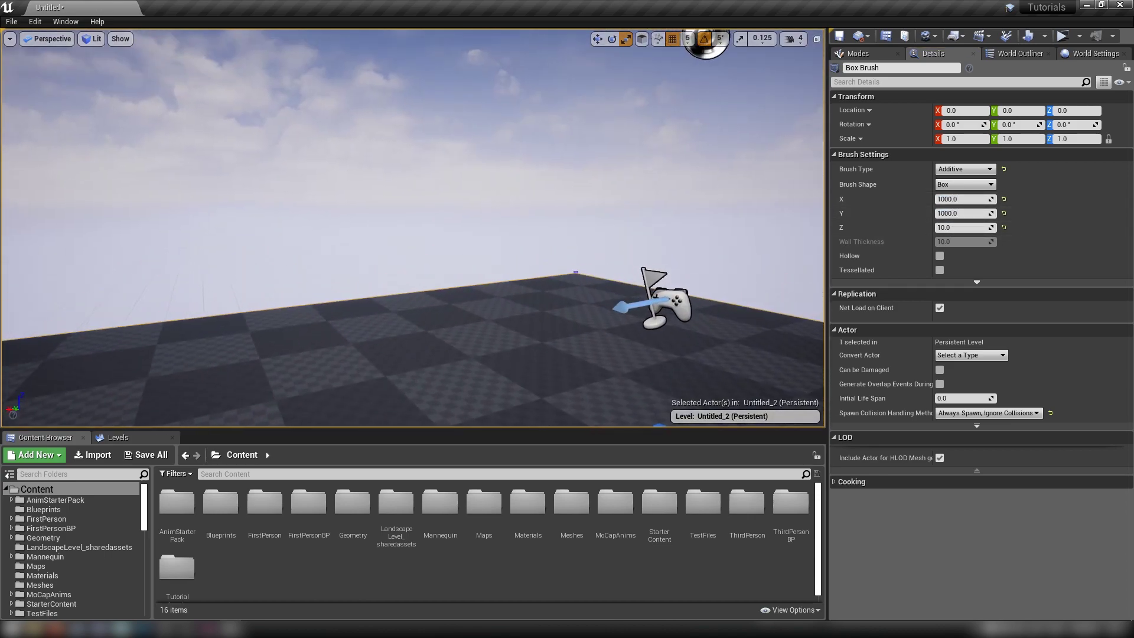
click(675, 303)
mouse_move(674, 303)
right_down()
mouse_move(708, 322)
mouse_move(682, 292)
right_up()
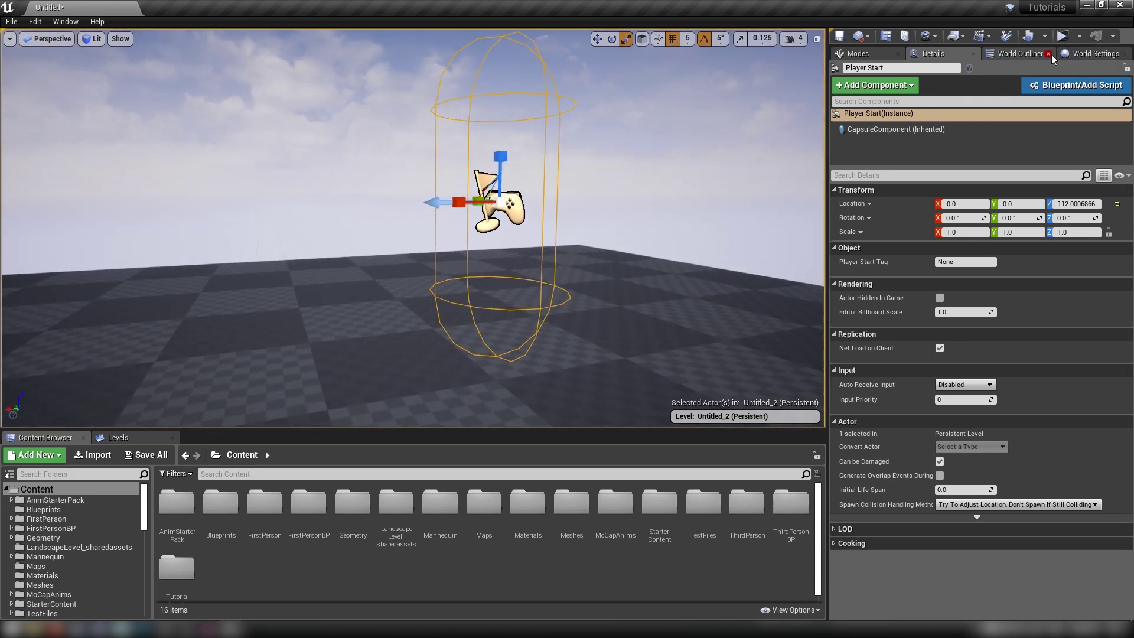
click(1077, 37)
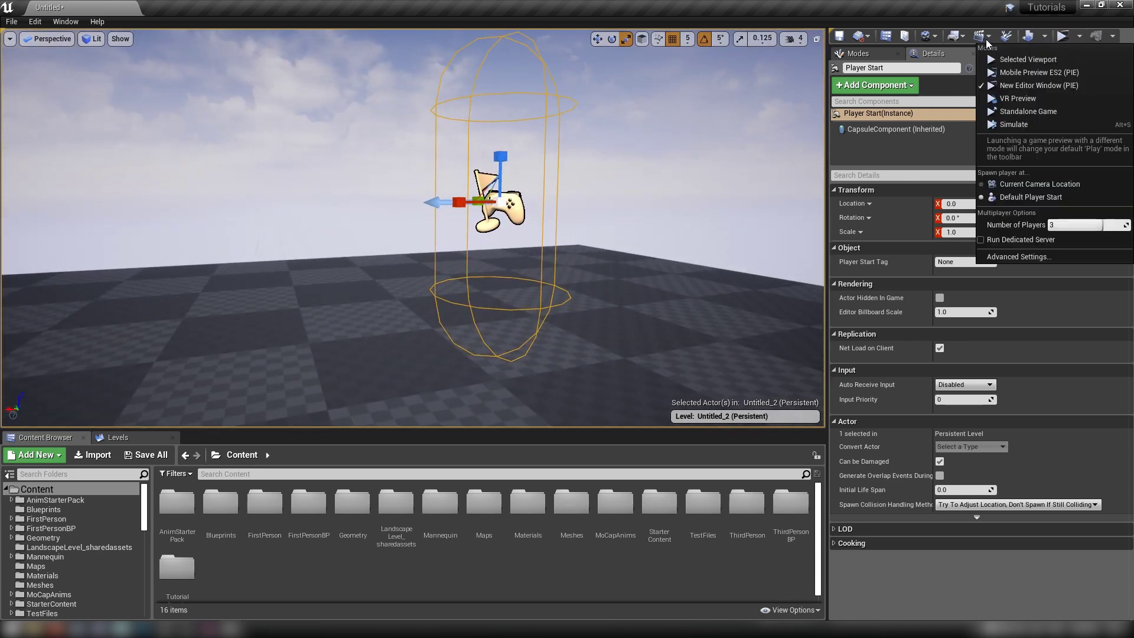
click(1019, 58)
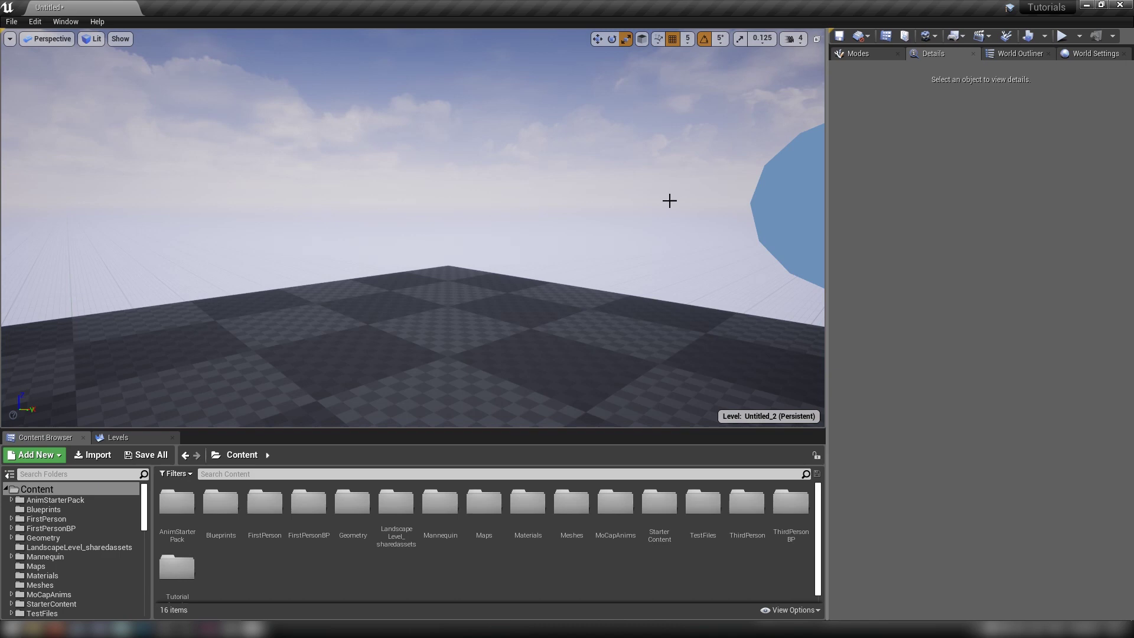
right_drag(670, 201, 549, 260)
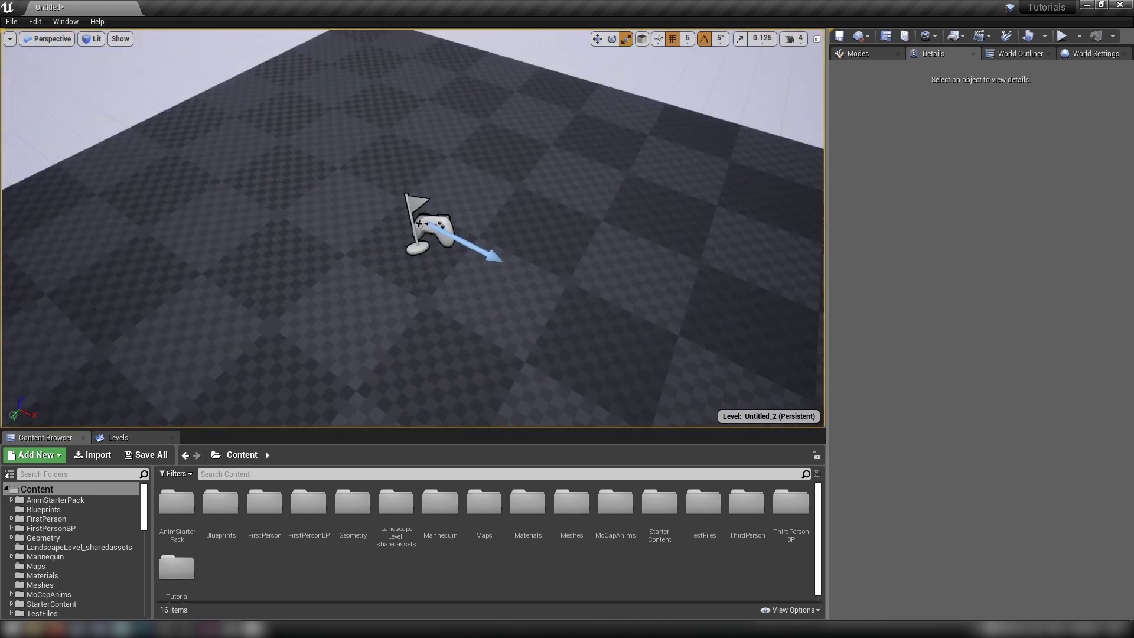
Step: Set the level's GameMode Override to FirstPersonGameMode, and switch it to ThirdPersonGameMode
click(1084, 54)
click(955, 136)
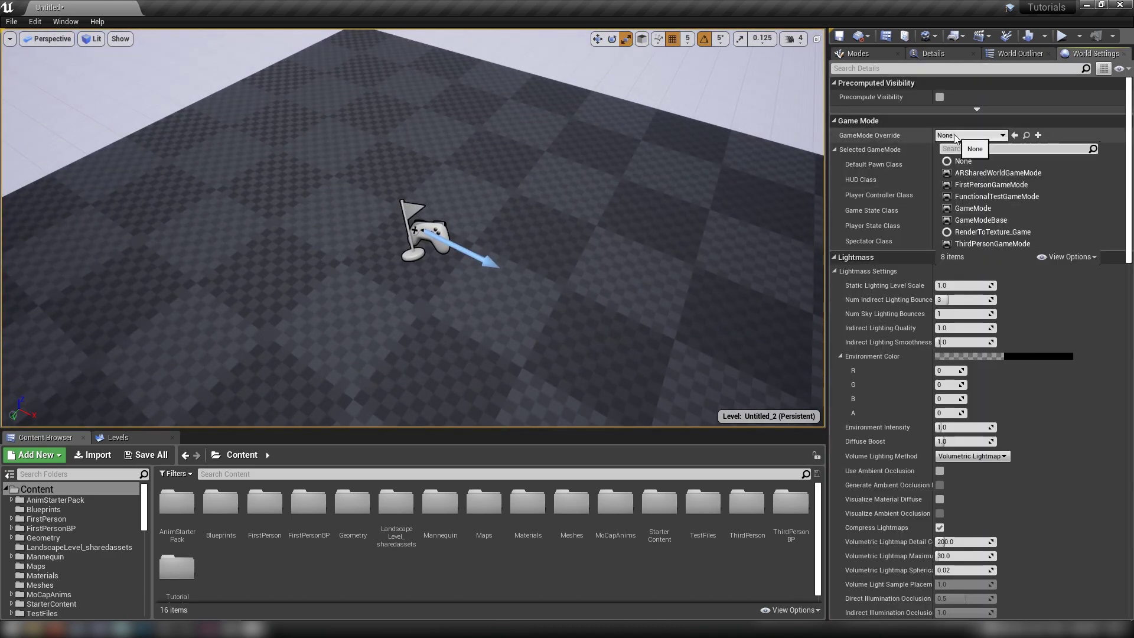
click(973, 184)
click(970, 136)
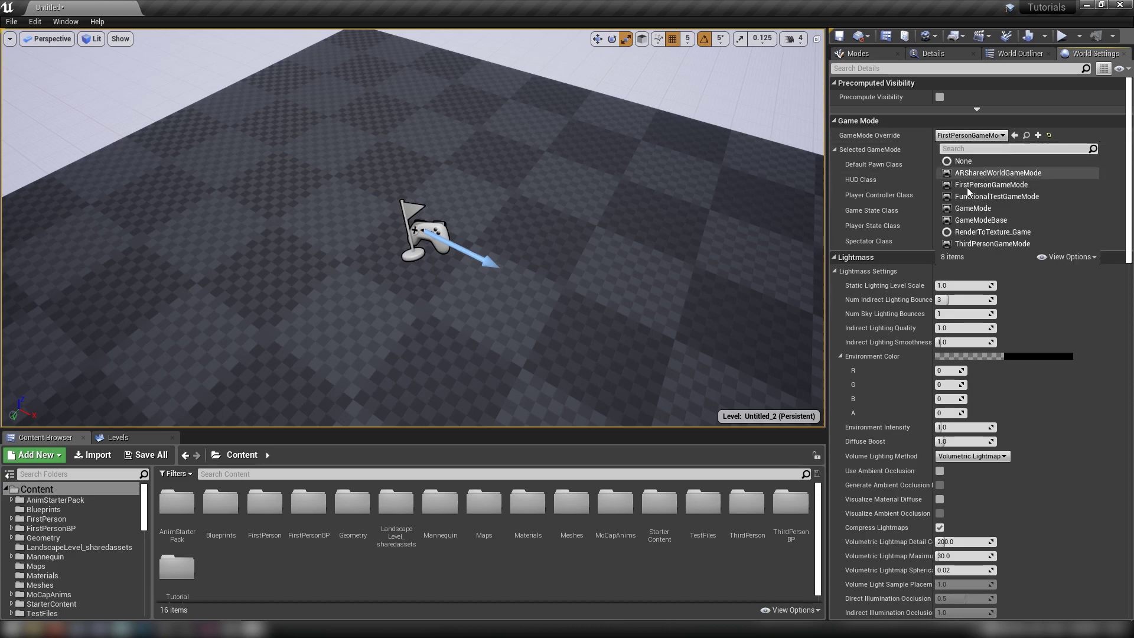
click(966, 243)
Step: Test-play the level by running the third-person character across the floor, and end the play session
click(1061, 36)
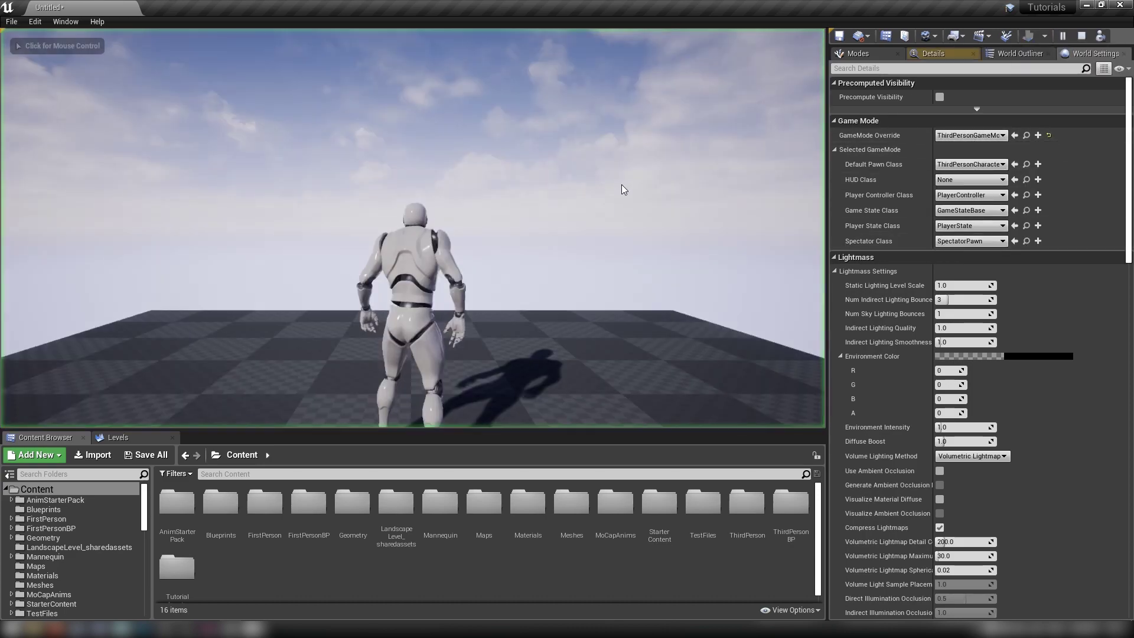
click(620, 191)
key(w)
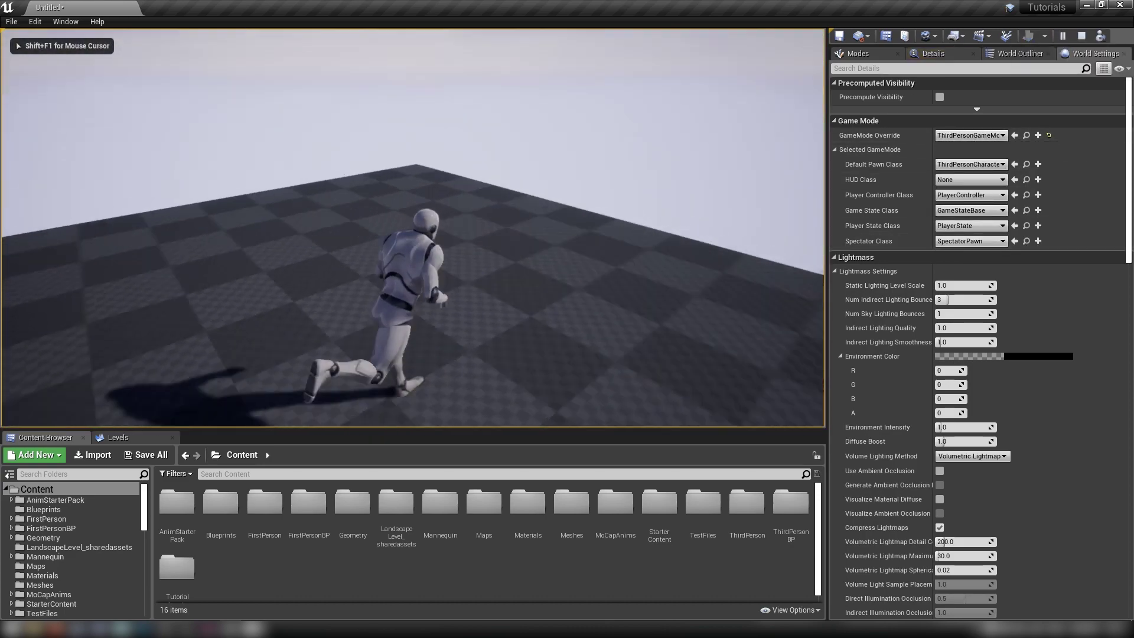
key(w)
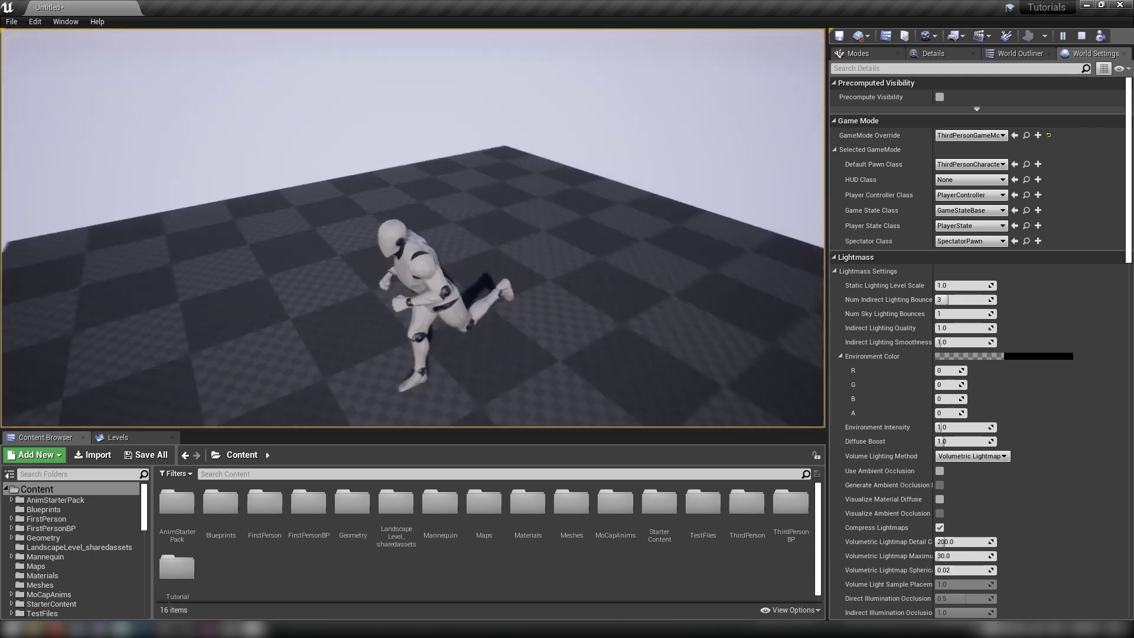
key(Escape)
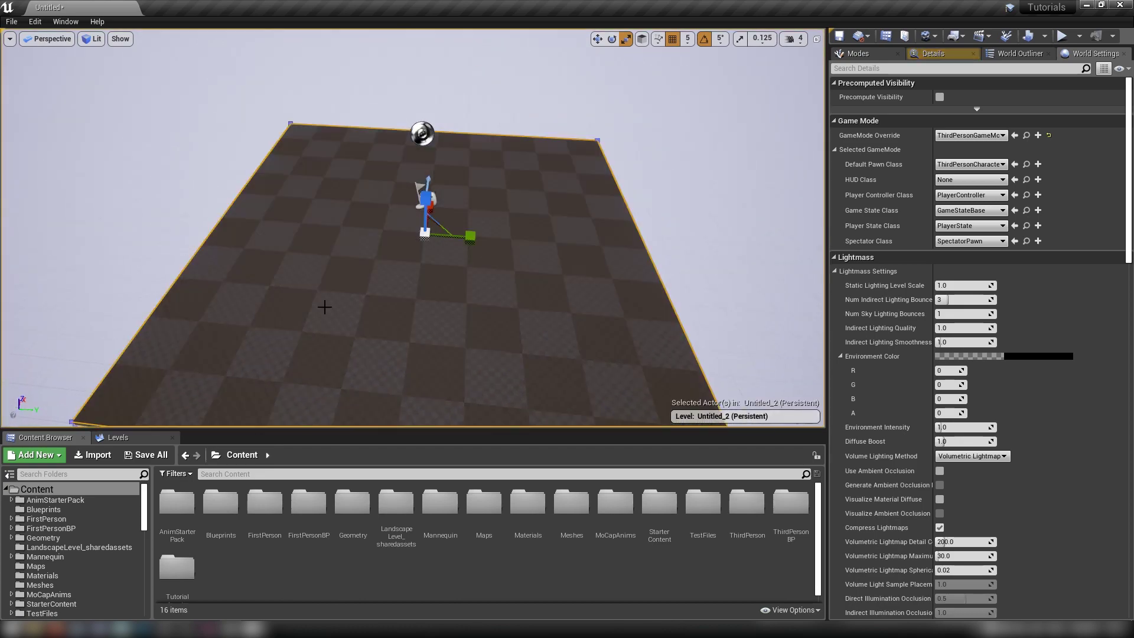
Step: Select the floor's Box Brush from the list of actors in the level
click(948, 56)
mouse_move(414, 227)
right_down()
mouse_move(319, 218)
mouse_move(189, 237)
mouse_move(160, 230)
mouse_move(156, 204)
mouse_move(187, 222)
mouse_move(272, 228)
right_up()
mouse_move(409, 256)
right_down()
mouse_move(408, 280)
mouse_move(420, 247)
right_up()
click(409, 272)
click(1017, 54)
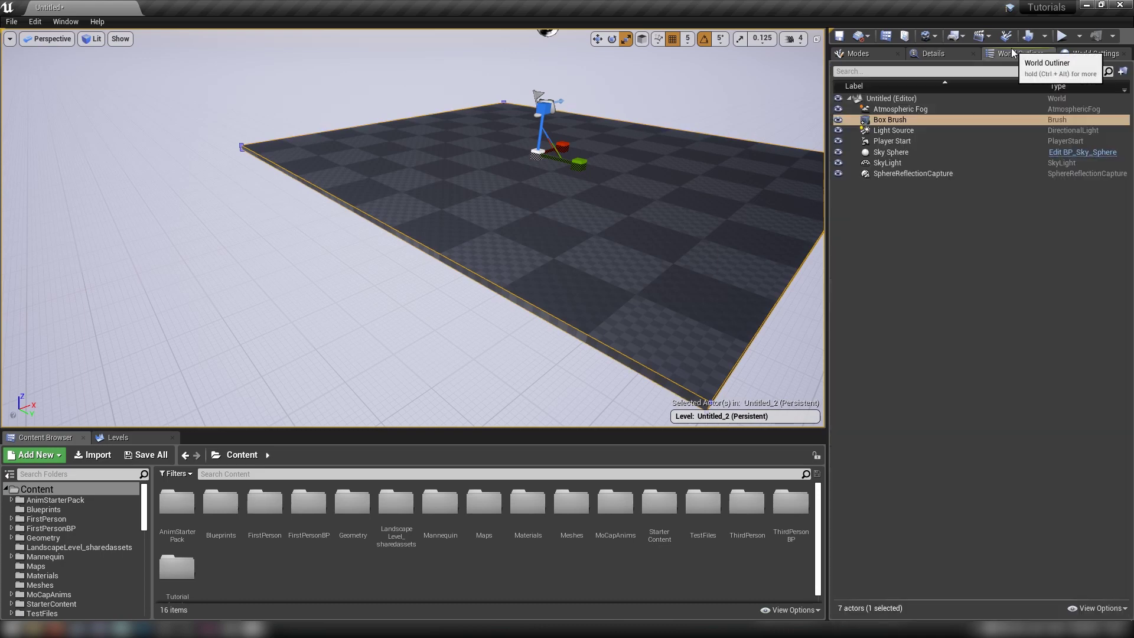
click(893, 119)
mouse_move(726, 169)
right_down()
mouse_move(674, 192)
mouse_move(596, 201)
right_up()
Step: Rotate the texture on the floor brush's top surface repeatedly in 45-degree increments
click(940, 53)
click(602, 165)
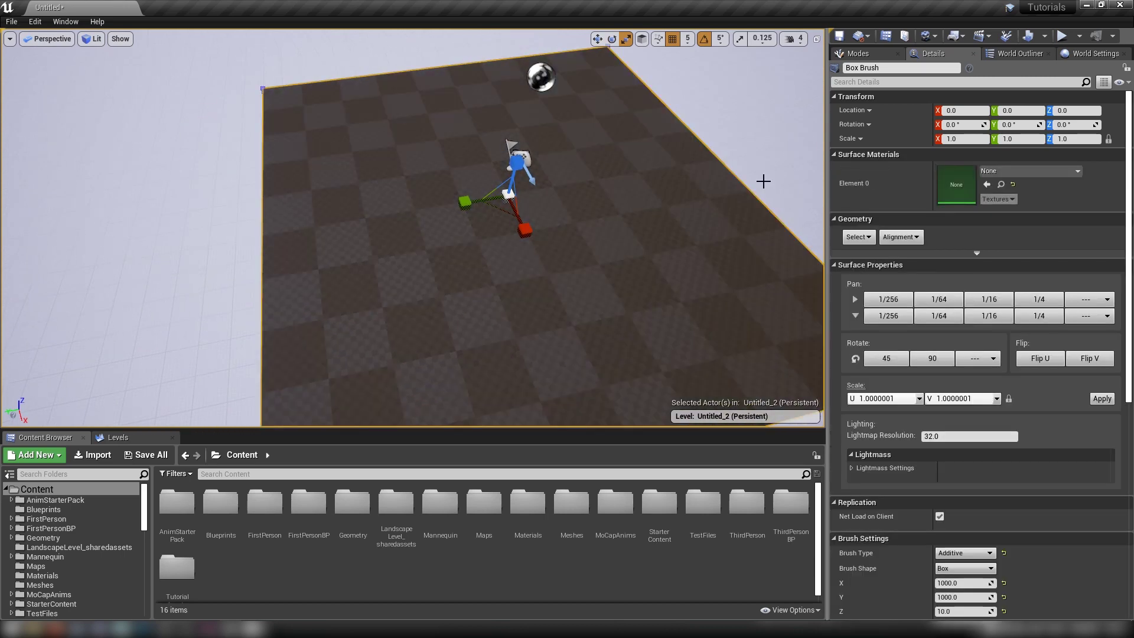
click(902, 357)
right_drag(732, 283, 661, 255)
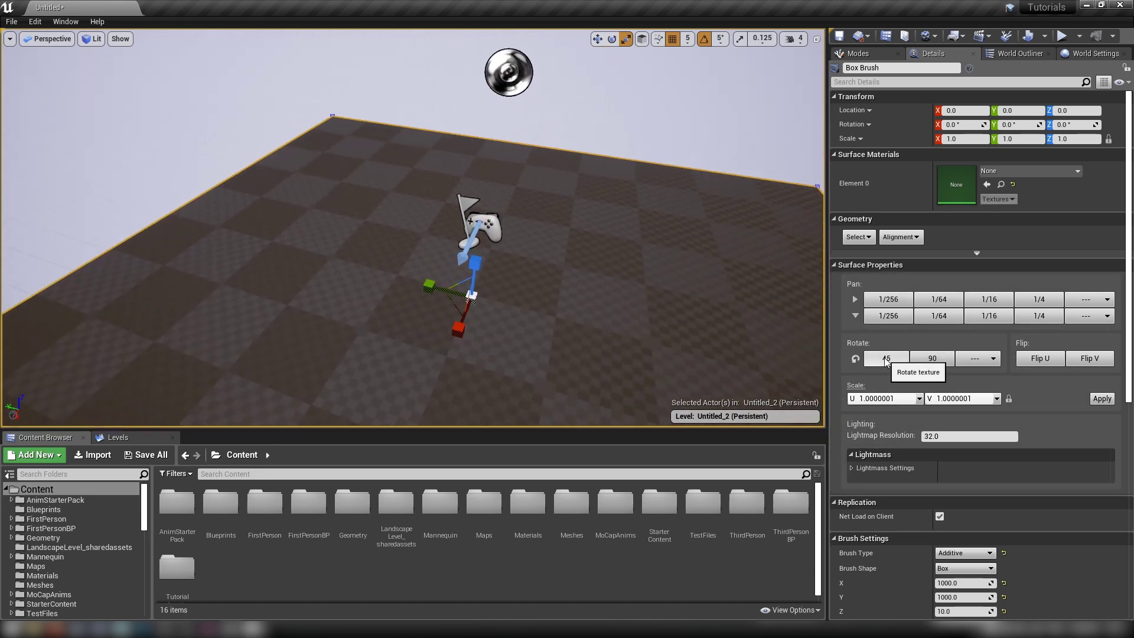
click(891, 362)
click(892, 362)
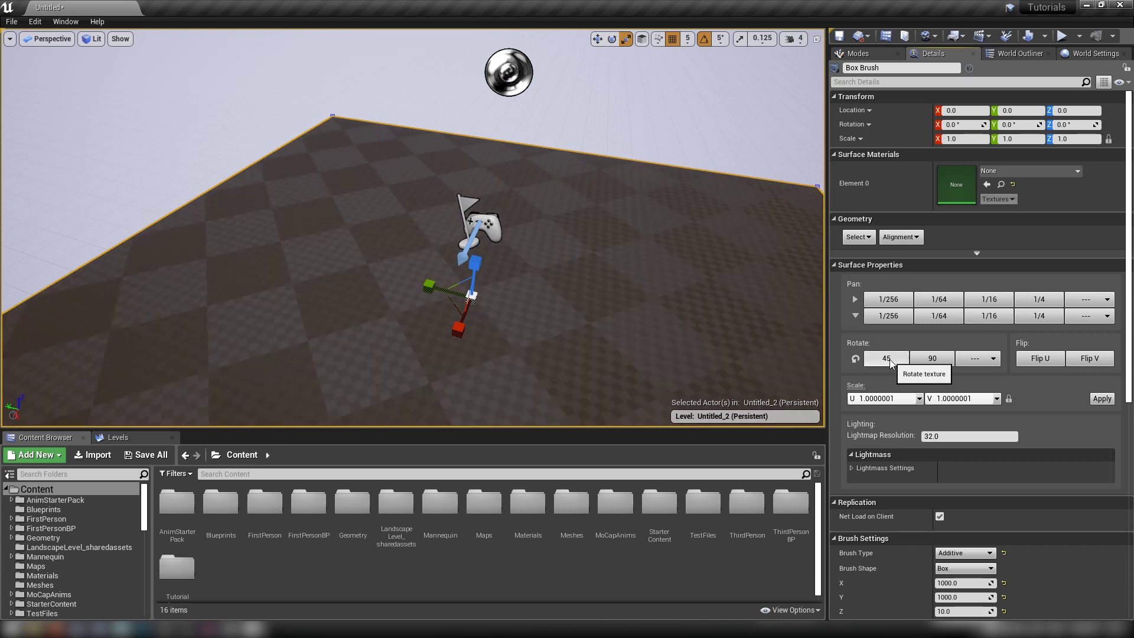
click(891, 362)
mouse_move(764, 340)
right_down()
mouse_move(775, 357)
mouse_move(767, 335)
right_up()
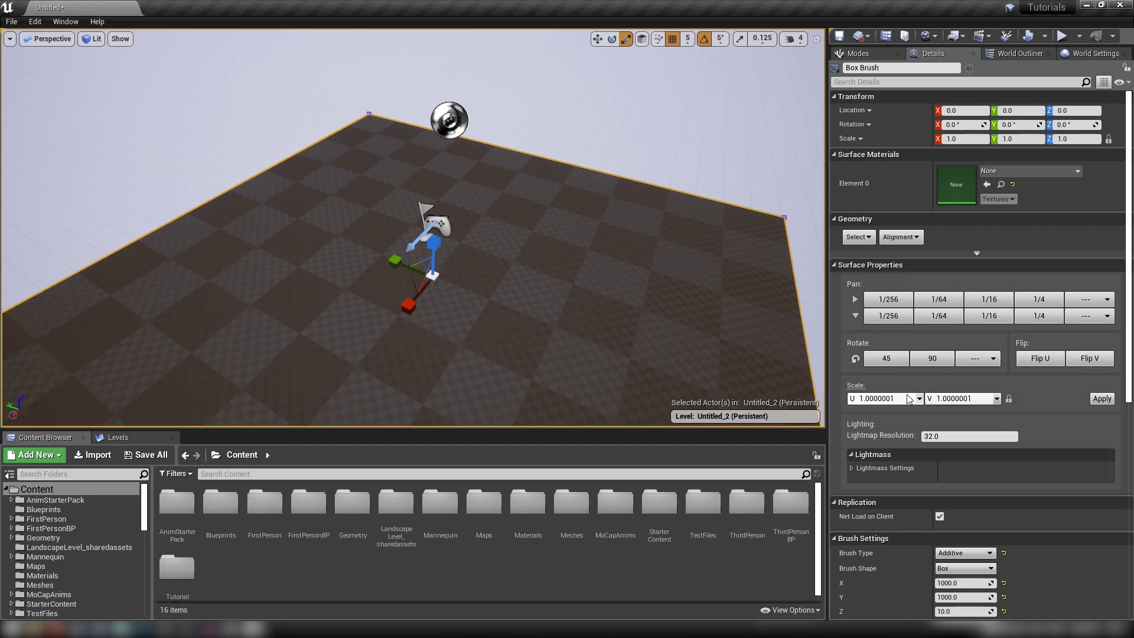
mouse_move(409, 290)
right_down()
mouse_move(396, 290)
mouse_move(409, 291)
right_up()
key(w)
key(f)
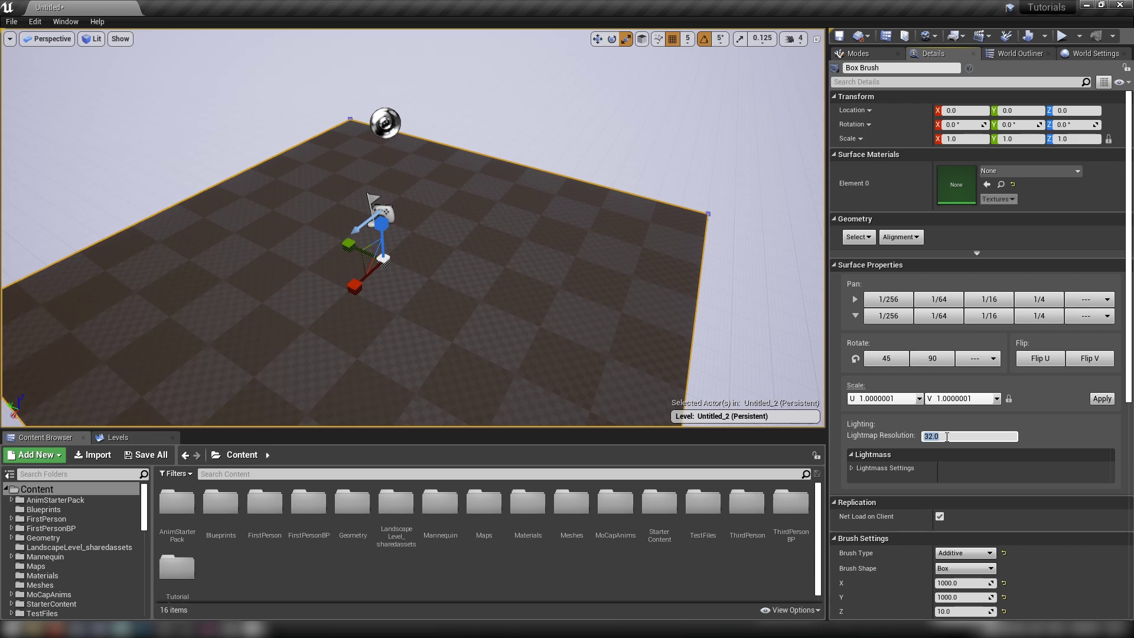
mouse_move(648, 263)
right_down()
mouse_move(626, 266)
mouse_move(750, 275)
mouse_move(697, 228)
mouse_move(734, 207)
right_up()
scroll(762, 197, down, 3)
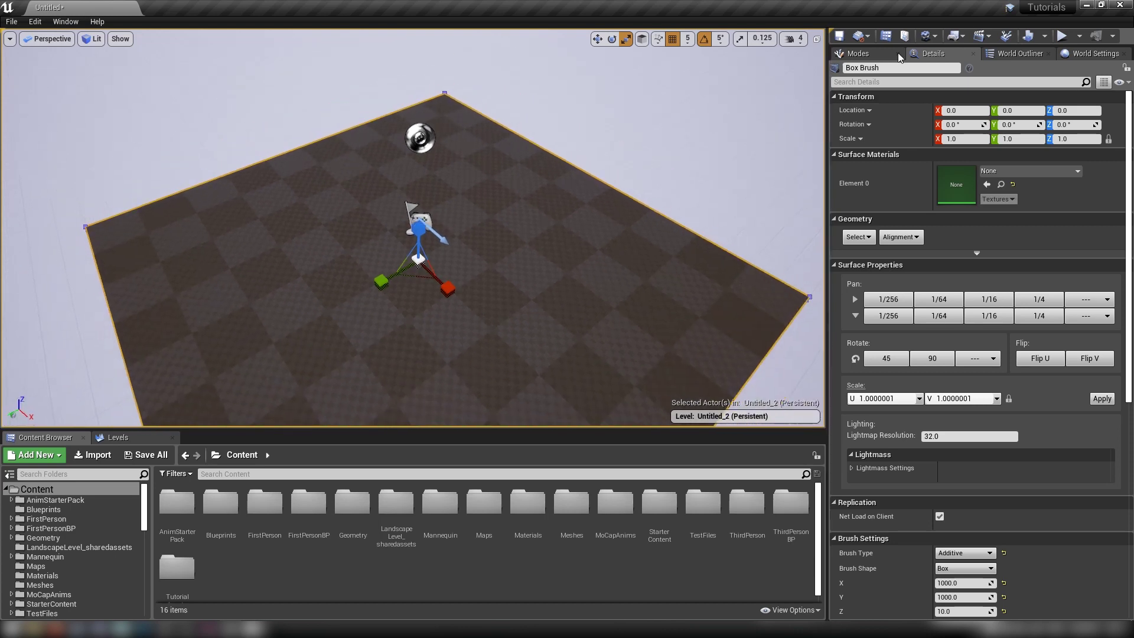
Step: Add a Linear Stair brush on the floor at X 95, Y -440, Z 25, rotated 90° about Z
click(858, 53)
mouse_move(921, 210)
mouse_down()
mouse_move(880, 253)
mouse_move(557, 245)
mouse_move(589, 206)
mouse_up()
mouse_move(499, 305)
right_down()
mouse_move(785, 266)
mouse_move(744, 301)
mouse_move(750, 268)
mouse_move(729, 268)
right_up()
click(933, 53)
mouse_move(674, 213)
right_down()
mouse_move(614, 227)
mouse_move(715, 234)
mouse_move(747, 201)
mouse_move(673, 248)
mouse_move(663, 226)
right_up()
key(w)
drag(490, 371, 590, 363)
right_drag(370, 293, 453, 296)
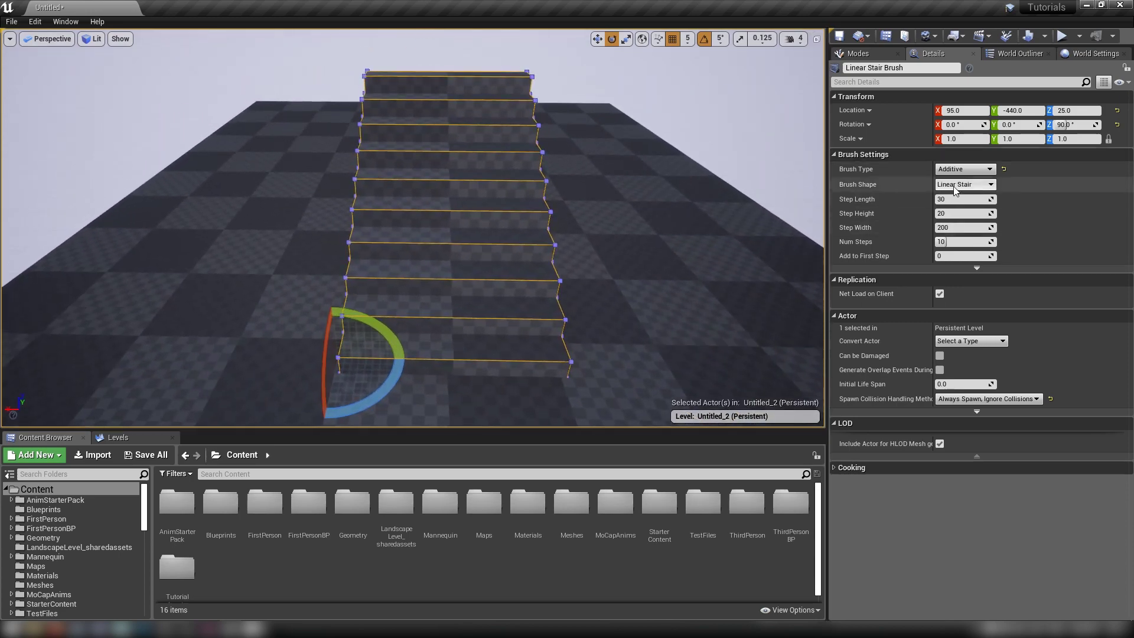
Step: Set the linear stair's Step Length to 47, Step Height to 24, Step Width to 550 and Num Steps to 21, and raise Add to First Step
mouse_move(647, 233)
right_down()
mouse_move(721, 234)
mouse_move(647, 233)
right_up()
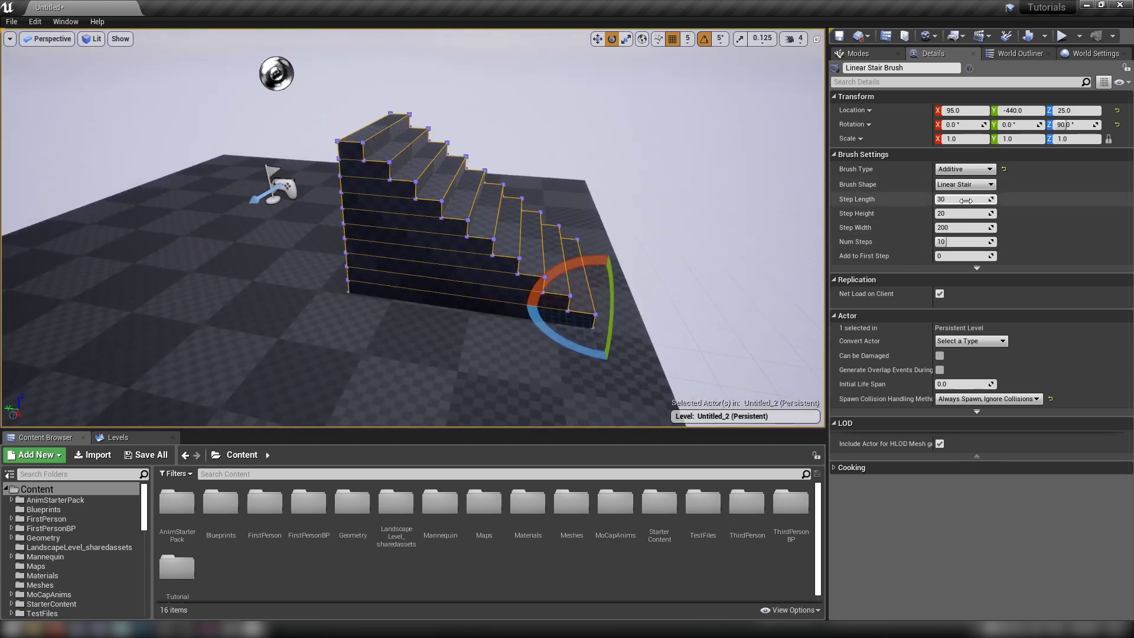
drag(962, 213, 948, 232)
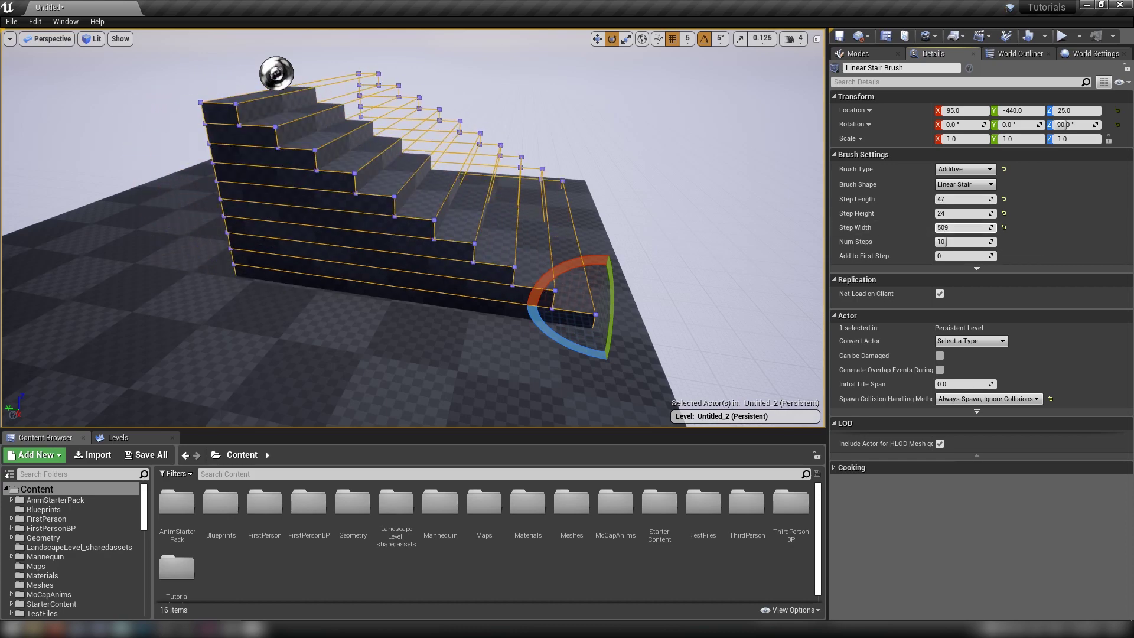
right_drag(738, 236, 561, 245)
drag(944, 242, 957, 242)
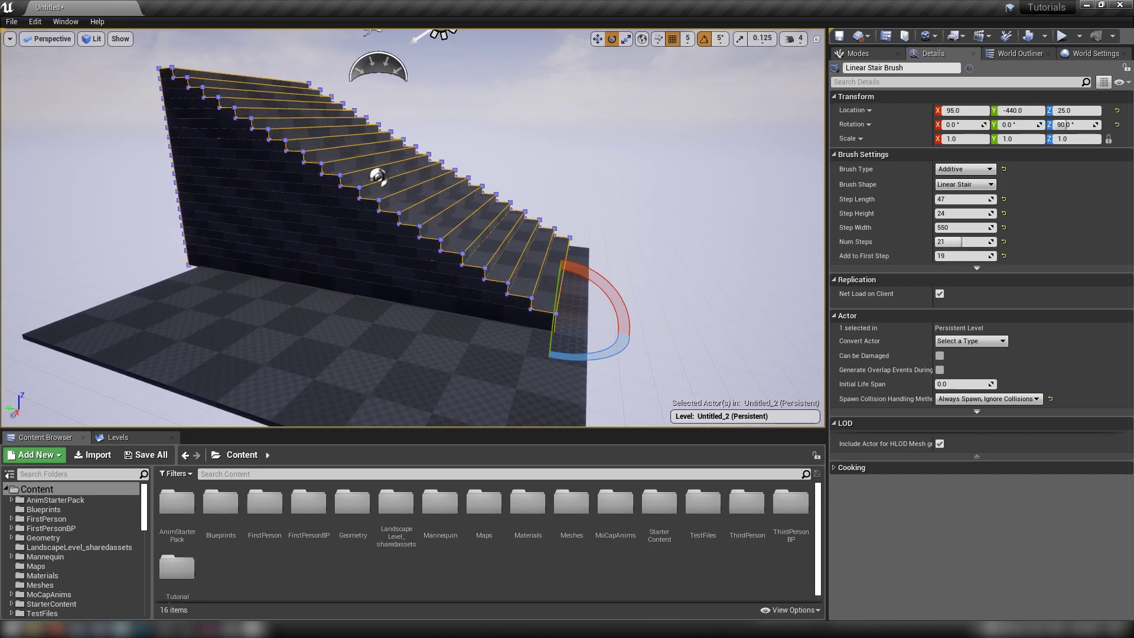
mouse_move(943, 255)
mouse_down()
mouse_move(992, 255)
mouse_move(964, 256)
mouse_up()
right_drag(697, 248, 578, 245)
right_drag(426, 147, 493, 162)
Step: Add a Curved Stair brush beside the linear stair at X 315, Y -50, Z 5, and frame it in the view
click(1001, 56)
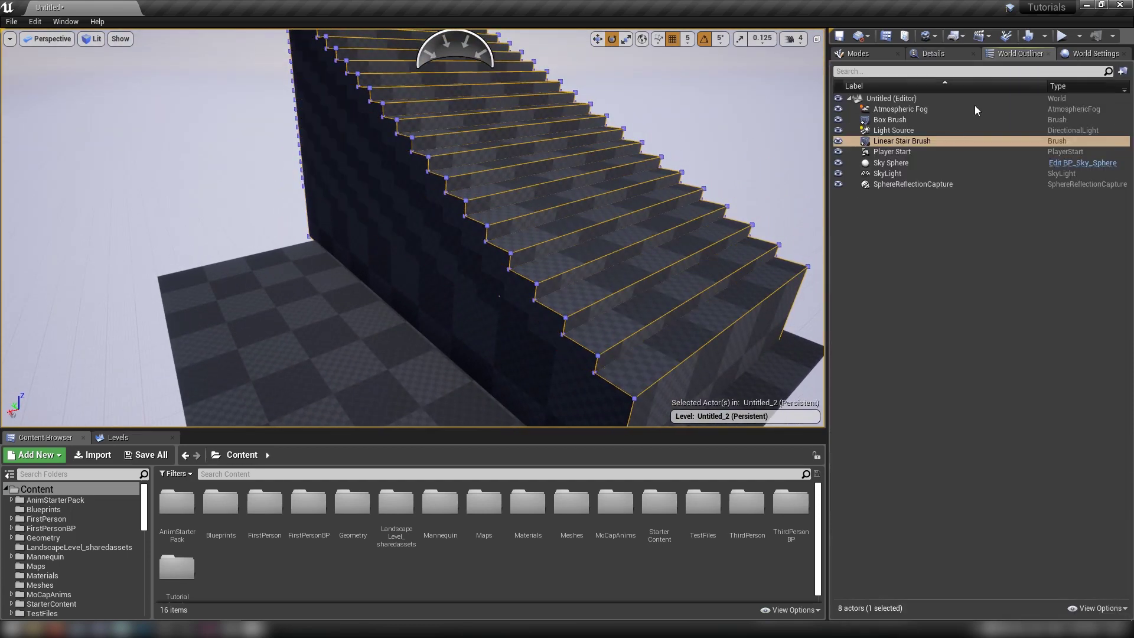
click(891, 54)
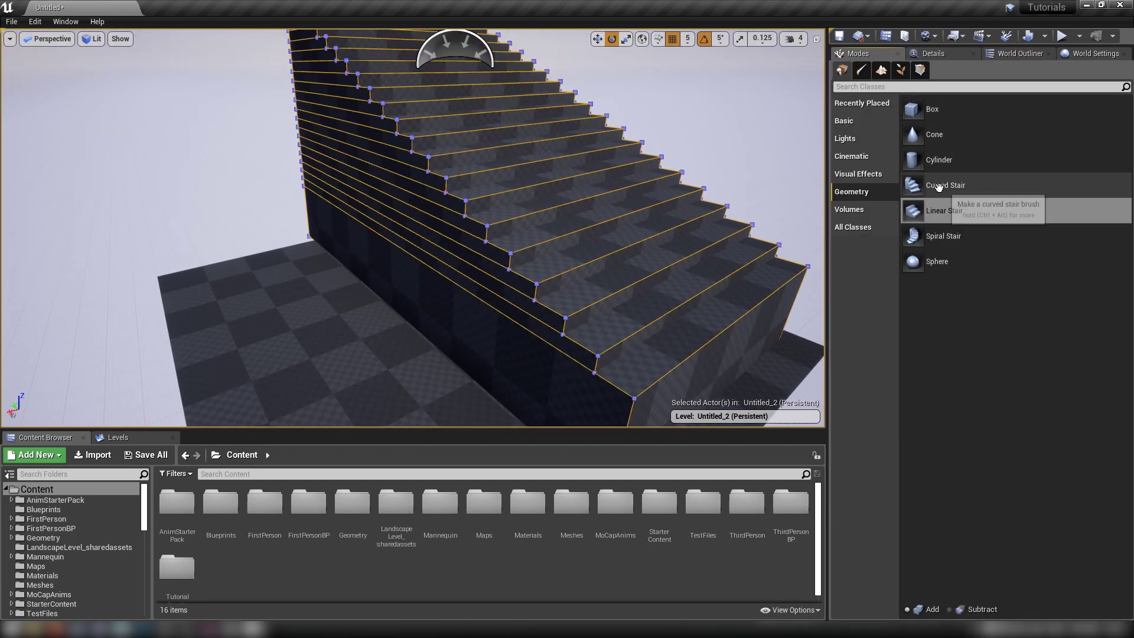
mouse_move(939, 185)
mouse_down()
mouse_move(539, 235)
mouse_move(245, 314)
mouse_move(308, 372)
mouse_up()
key(f)
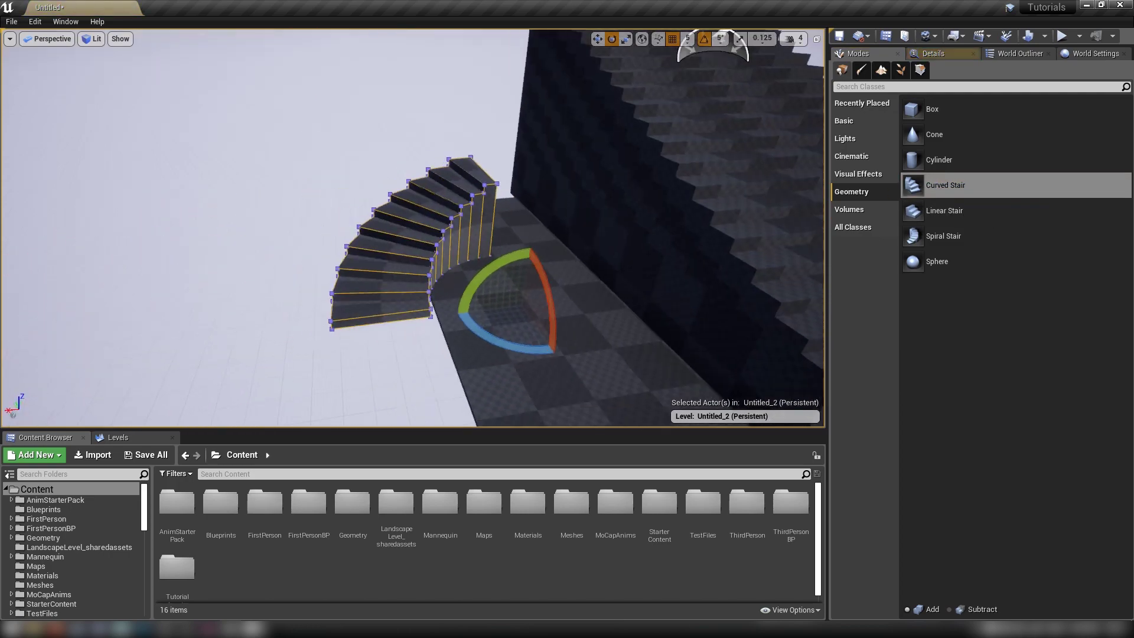
Step: Set the curved stair's Inner Radius to 743, Angle Of Curve to 84 and Num Steps to 19
click(933, 53)
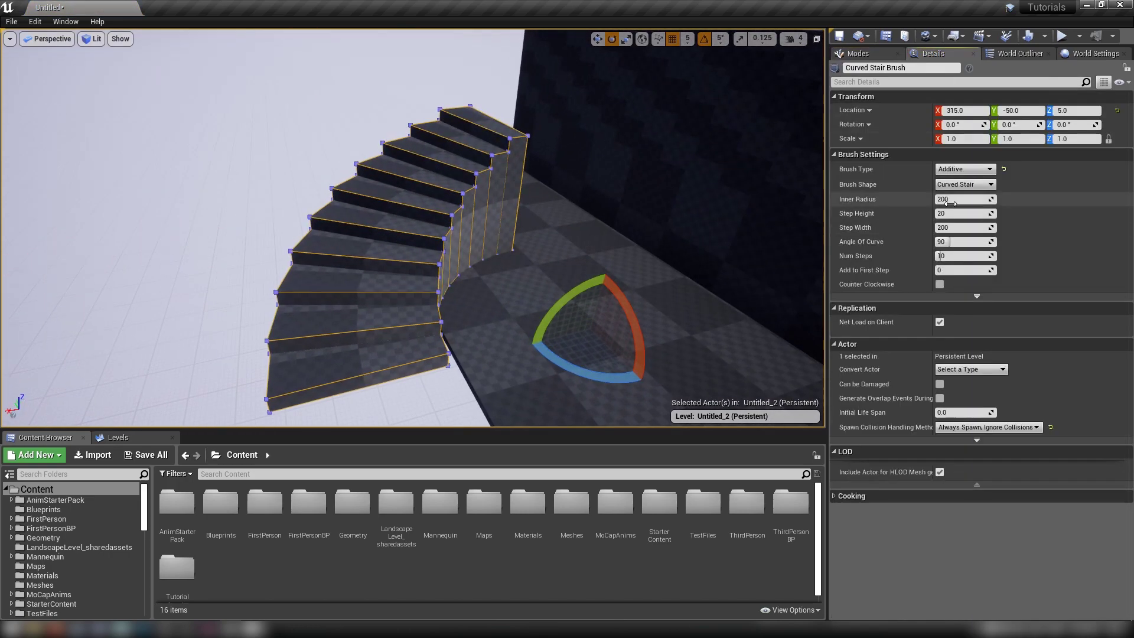
drag(951, 204, 1078, 204)
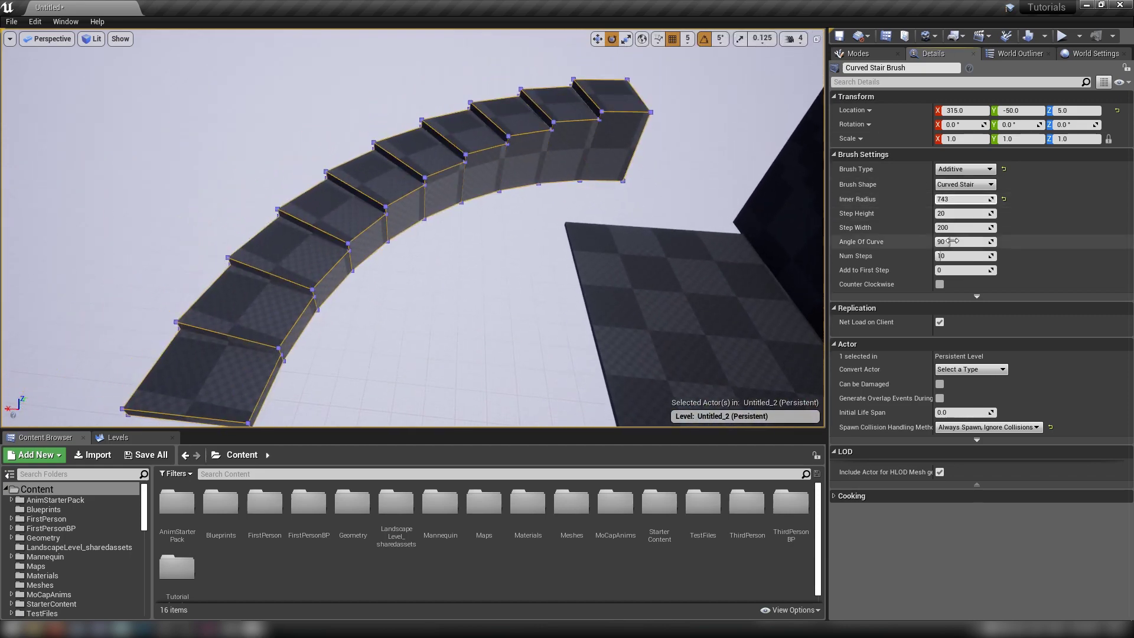
mouse_move(951, 243)
mouse_down()
mouse_move(980, 243)
mouse_move(938, 242)
mouse_up()
right_drag(649, 254, 599, 269)
mouse_move(952, 255)
mouse_down()
mouse_move(980, 255)
mouse_move(933, 240)
mouse_move(948, 242)
mouse_up()
mouse_move(414, 236)
right_down()
mouse_move(366, 228)
mouse_move(437, 225)
right_up()
right_drag(659, 195, 660, 223)
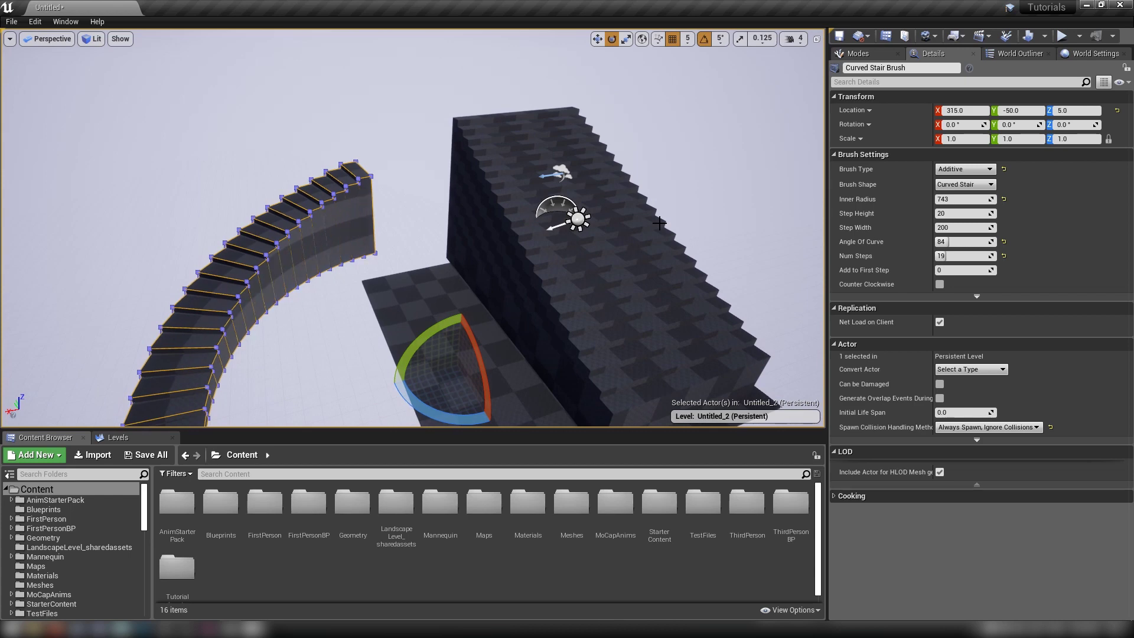
Step: Examine the linear stair and the floor's Box Brush by selecting each one and viewing the box's brush settings
right_drag(496, 293, 466, 310)
click(1049, 37)
click(1050, 37)
click(602, 281)
click(1011, 53)
click(932, 54)
click(1019, 53)
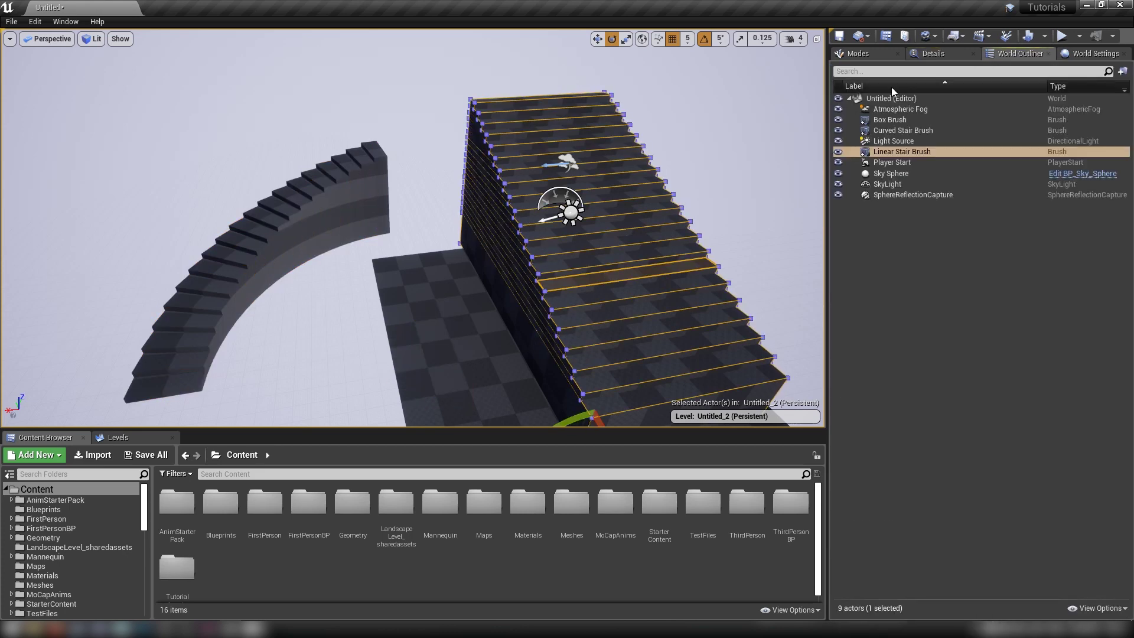
click(889, 120)
click(933, 54)
key(f)
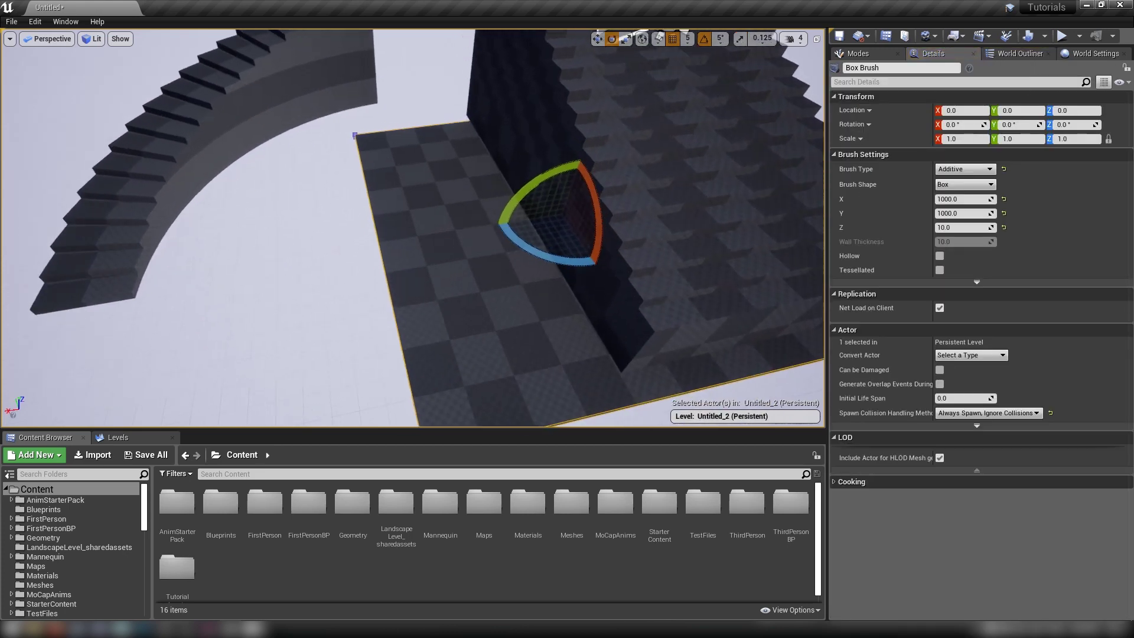
Step: Select individual step surfaces of the linear stair and examine their surface properties and texture alignment
mouse_move(650, 249)
right_down()
mouse_move(738, 237)
mouse_move(792, 260)
right_up()
click(476, 202)
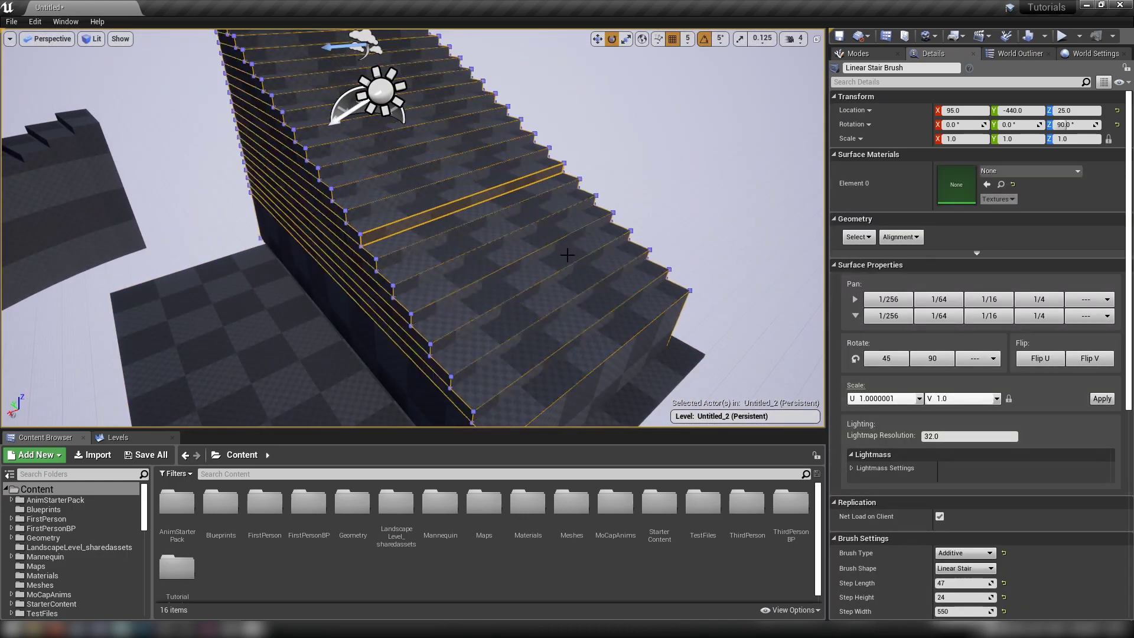
right_drag(565, 247, 342, 263)
alt+drag(472, 290, 465, 293)
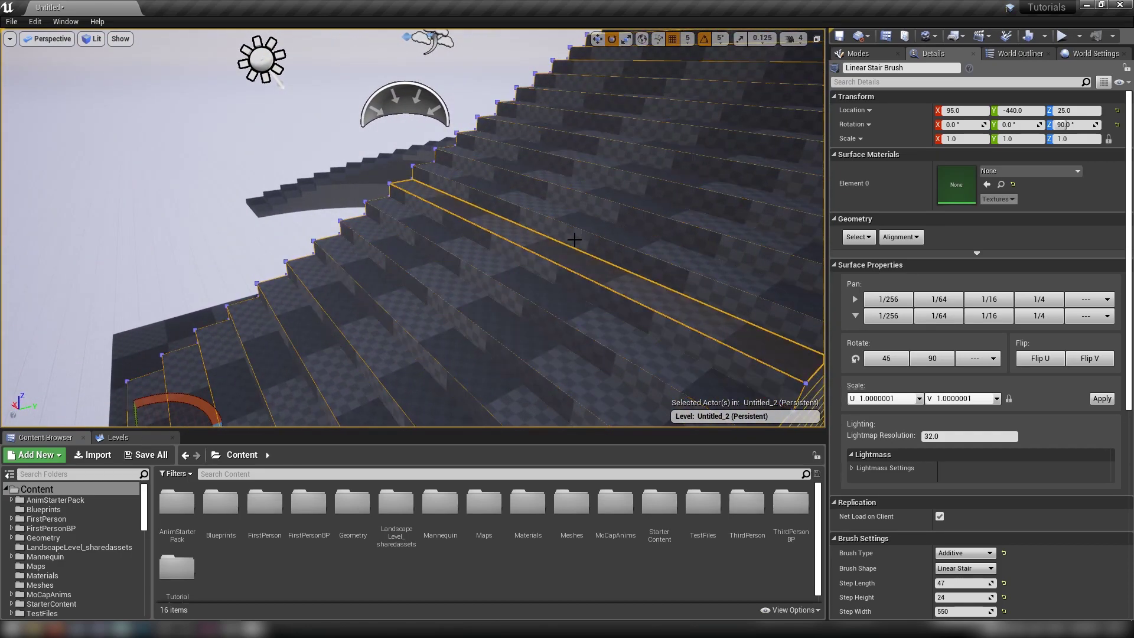
click(631, 216)
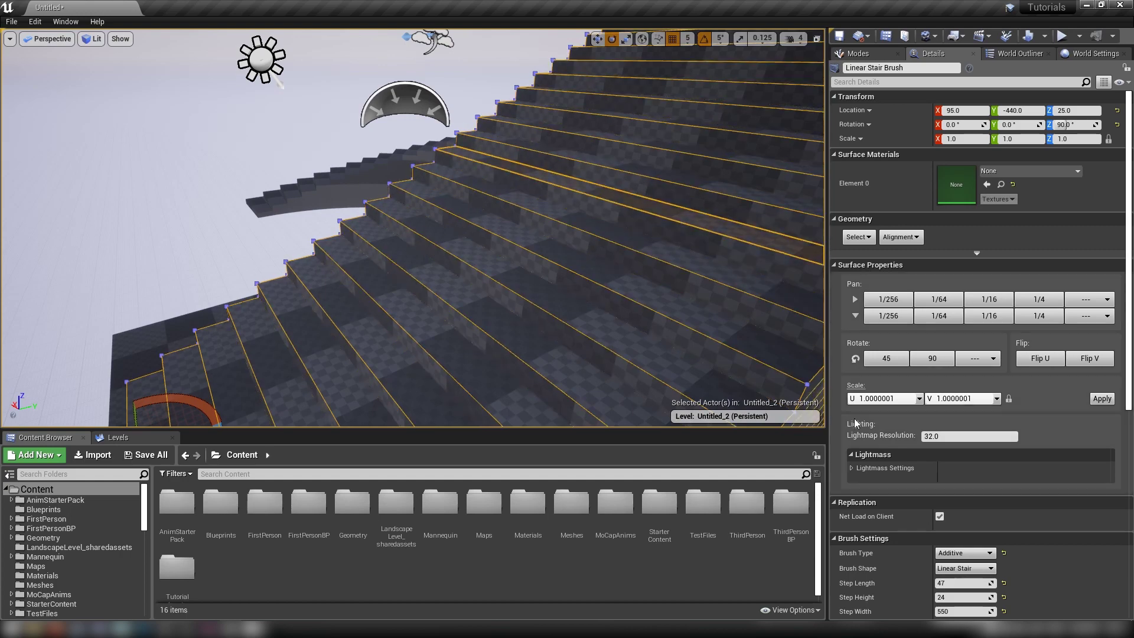
right_drag(643, 225, 738, 221)
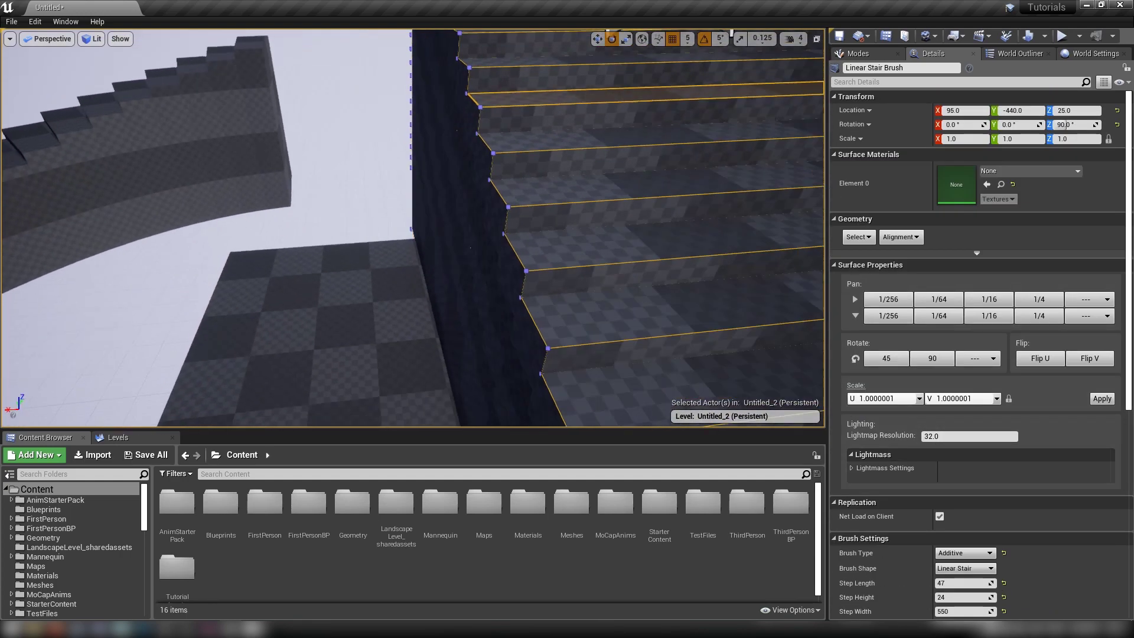
mouse_move(414, 231)
right_down()
mouse_move(408, 248)
mouse_move(420, 251)
mouse_move(437, 237)
mouse_move(493, 232)
right_up()
right_drag(570, 341, 572, 341)
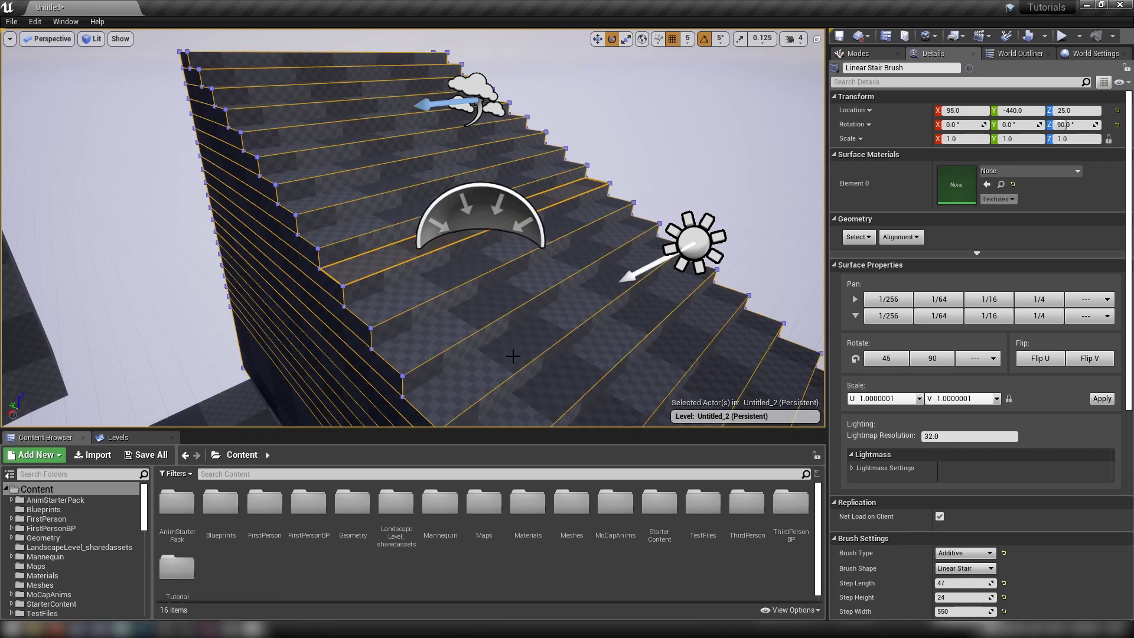
mouse_move(514, 351)
right_down()
mouse_move(499, 366)
mouse_move(567, 357)
mouse_move(330, 361)
mouse_move(390, 358)
right_up()
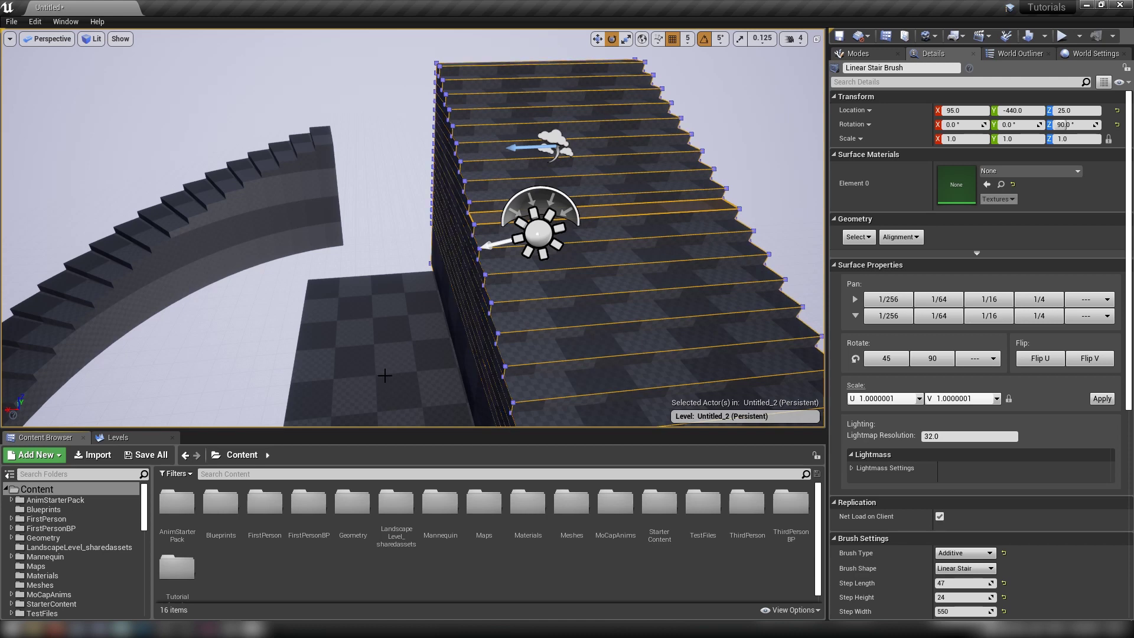
right_drag(322, 314, 355, 323)
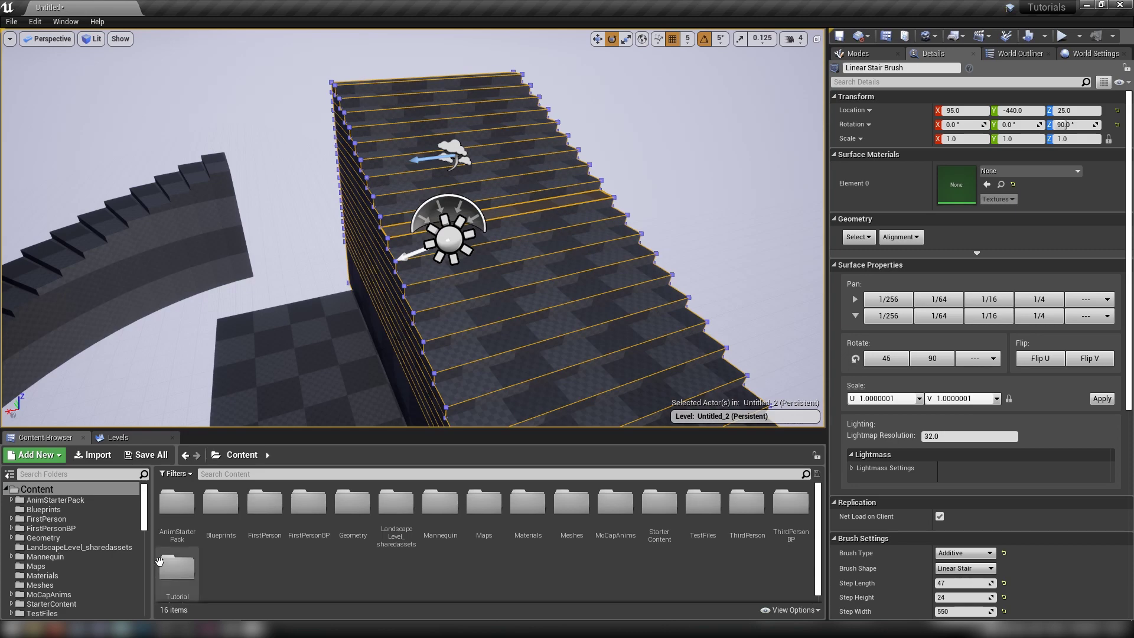
Step: Open the BSP_Map_01 level from the Maps folder and look around its central stair platform
click(35, 566)
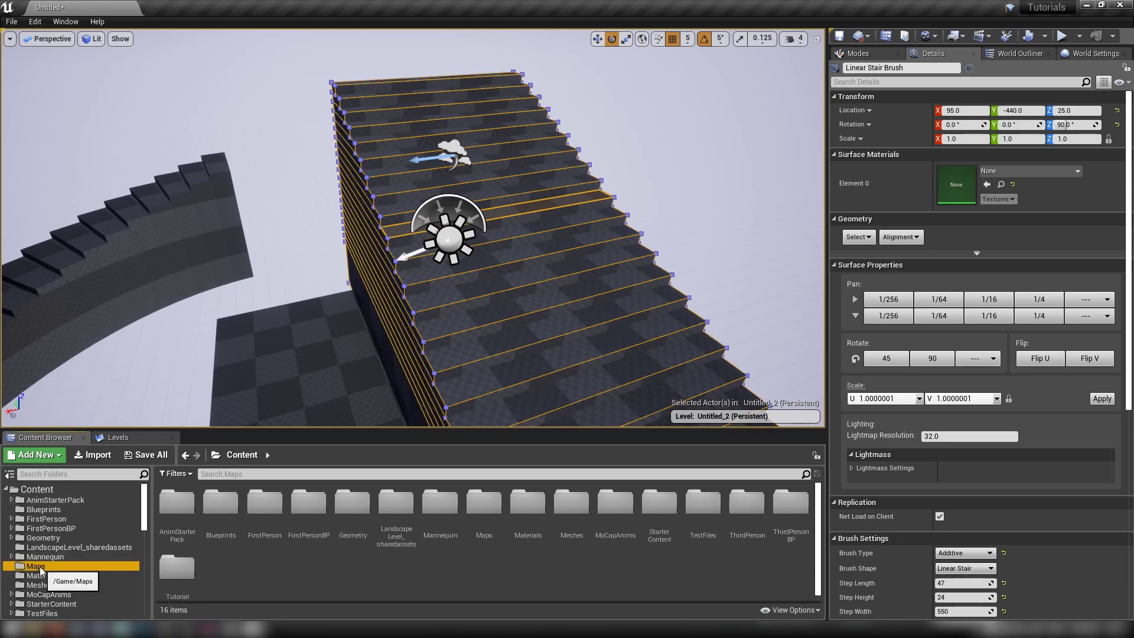
double_click(265, 505)
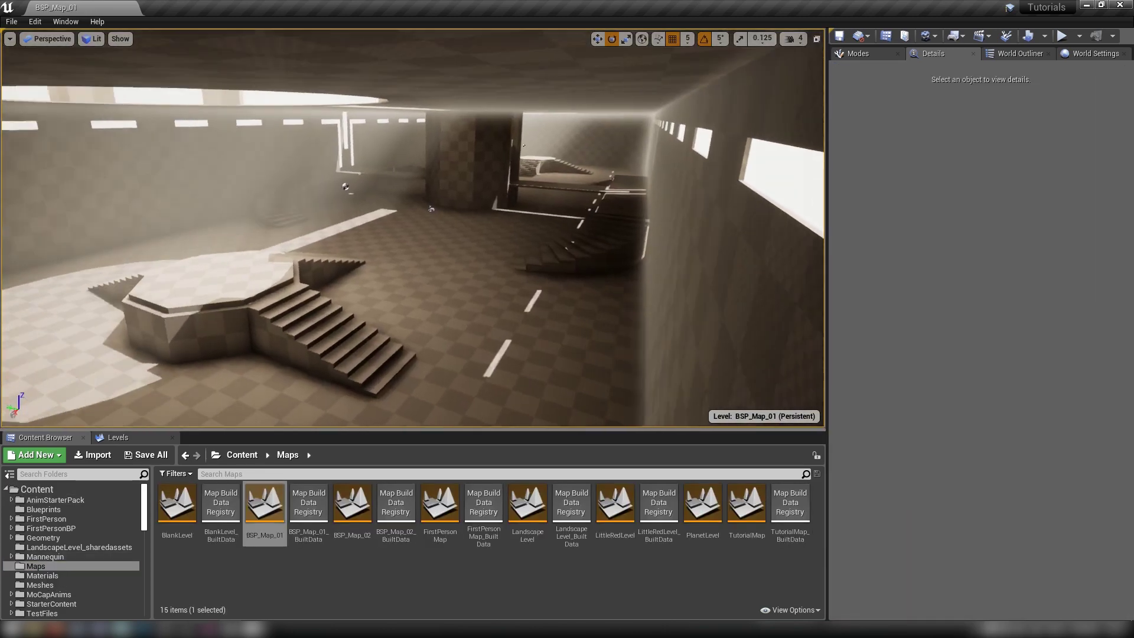
right_drag(413, 227, 230, 225)
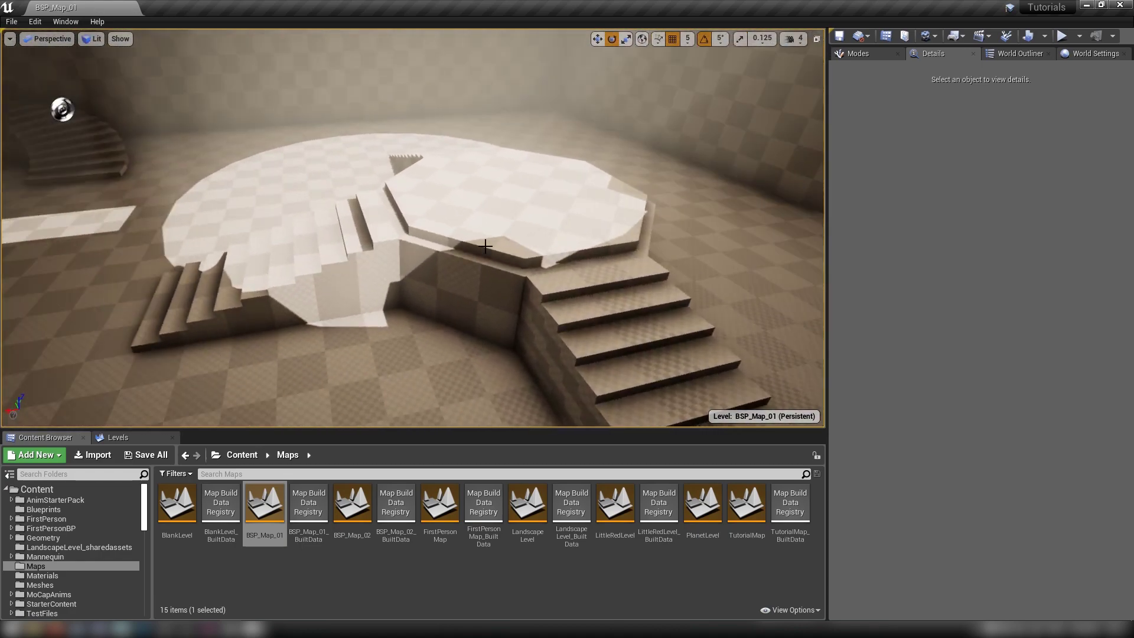
Step: Examine the central platform's cylinder brush and the tall box brush beside the central column within the level
click(485, 246)
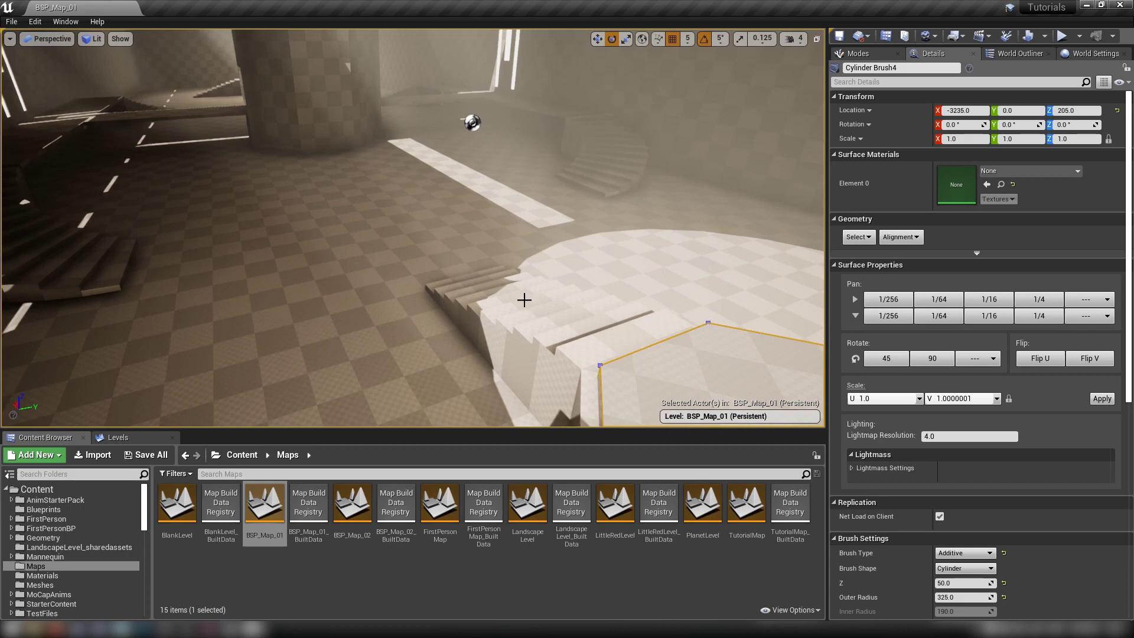
right_click(524, 300)
click(661, 260)
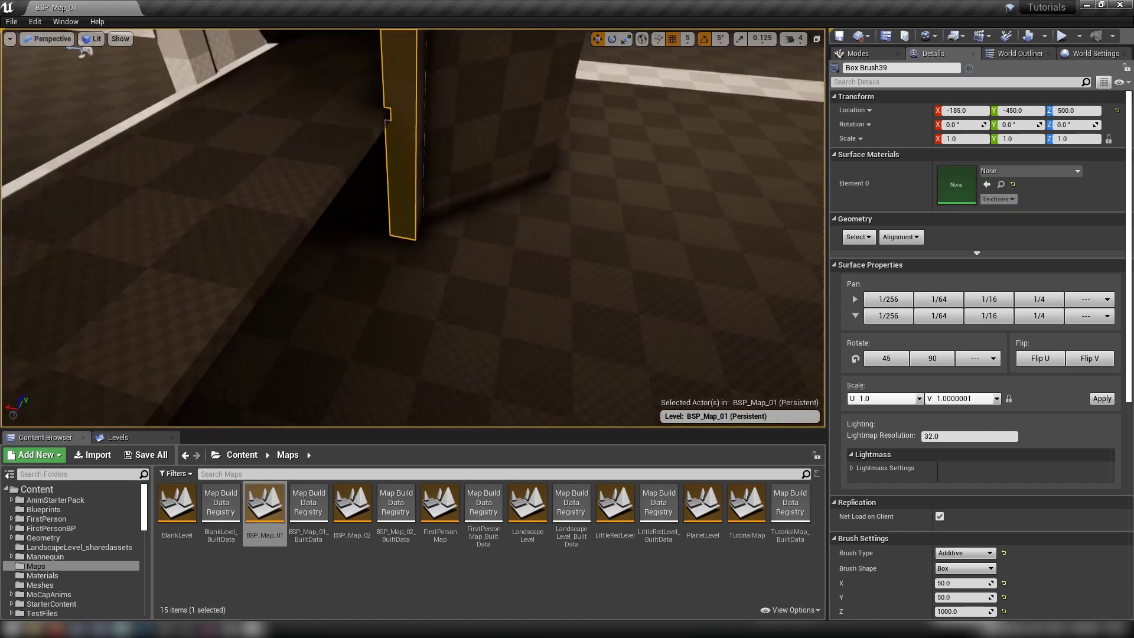
right_drag(412, 228, 330, 228)
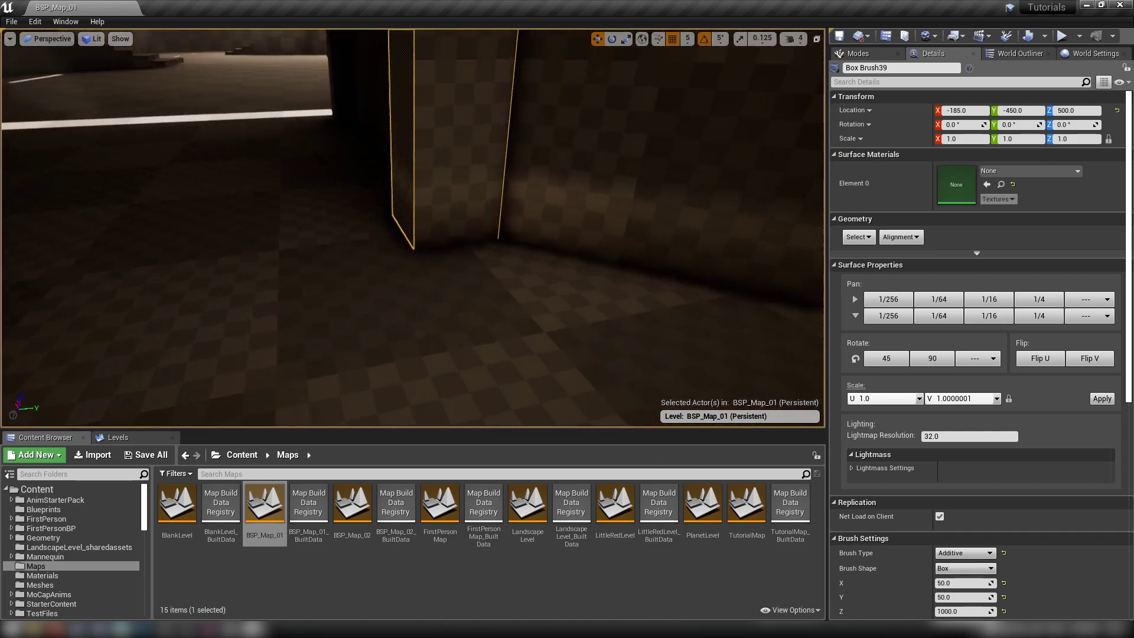
mouse_move(412, 228)
right_down()
mouse_move(455, 260)
mouse_move(520, 227)
mouse_move(412, 228)
right_up()
right_drag(77, 55, 73, 54)
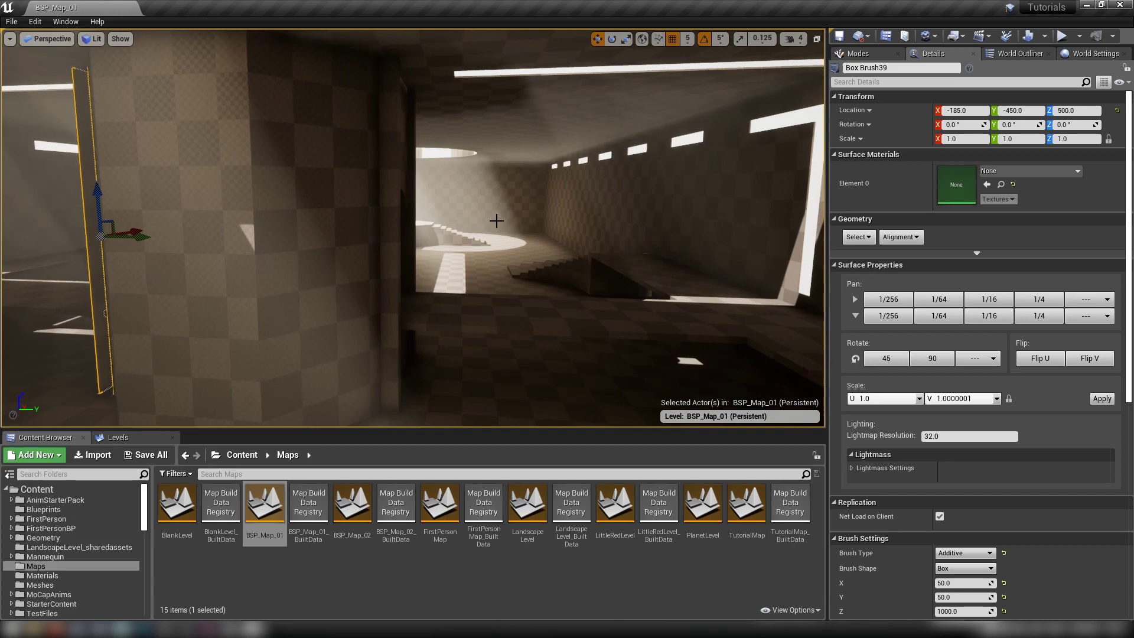
right_drag(436, 203, 428, 203)
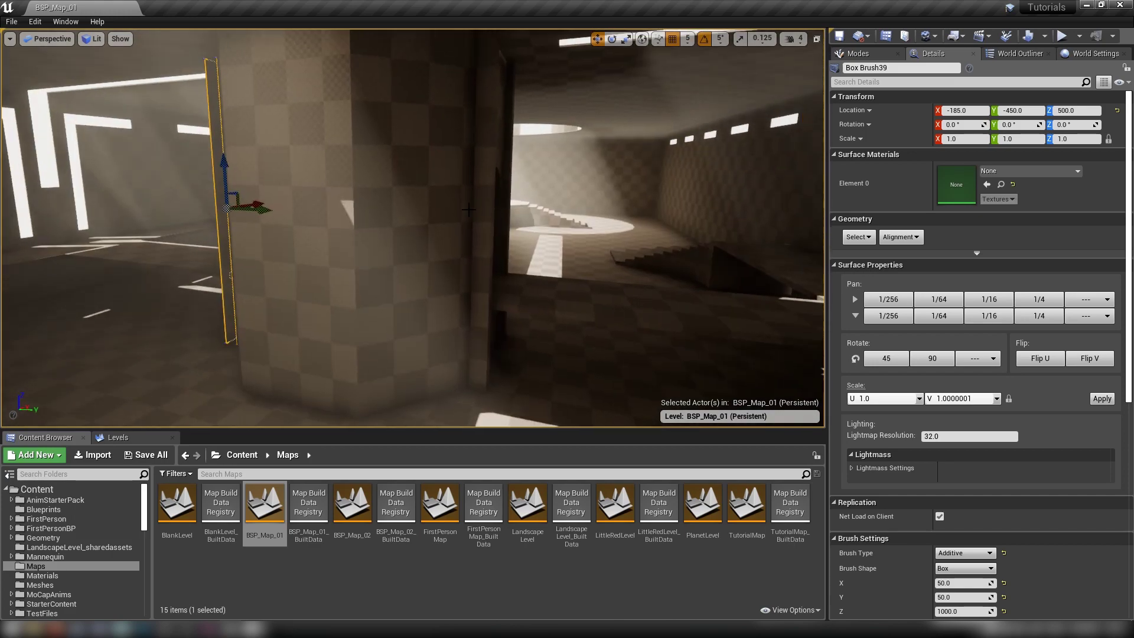
right_drag(564, 218, 556, 220)
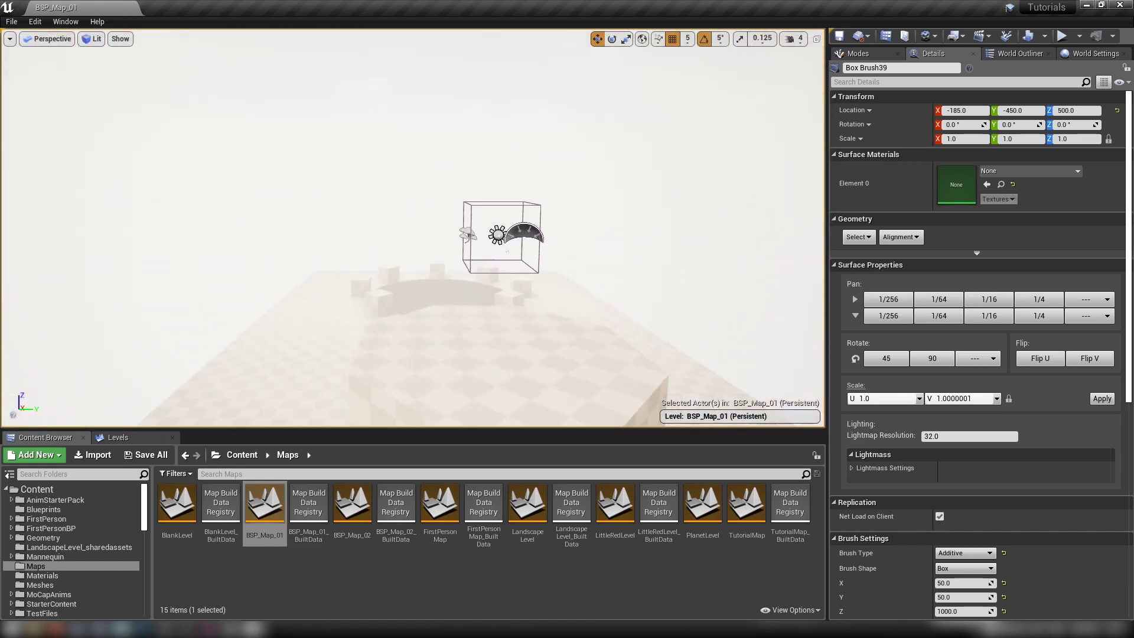
Step: Set the SkyLight above the roof to Movable mobility
click(471, 258)
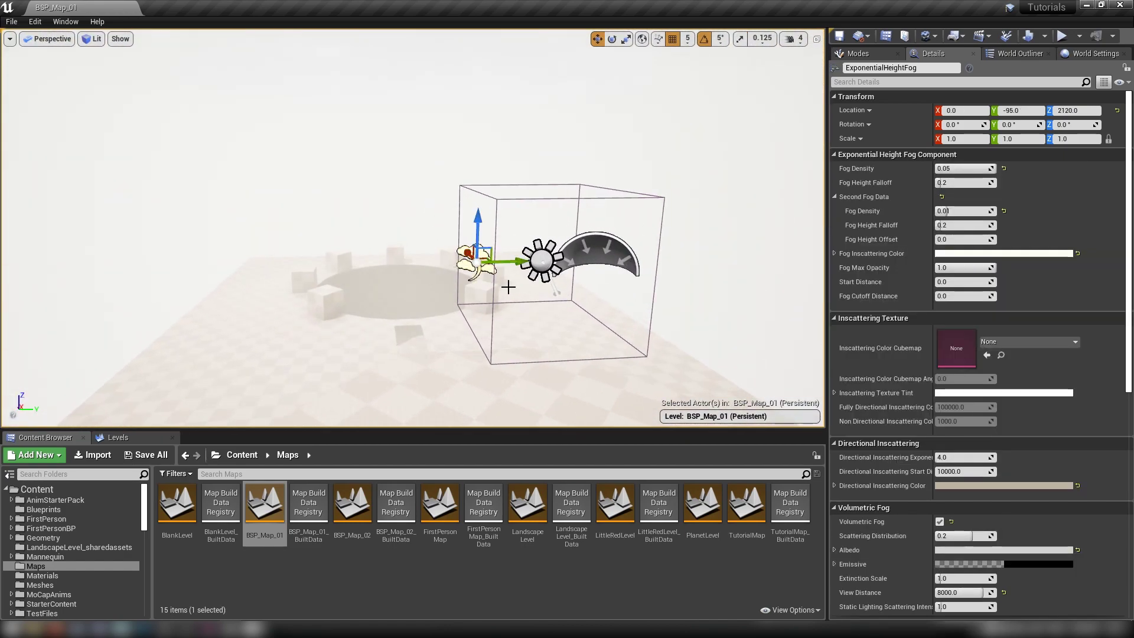
click(594, 255)
key(w)
right_drag(594, 255, 195, 283)
key(w)
right_drag(602, 316, 603, 316)
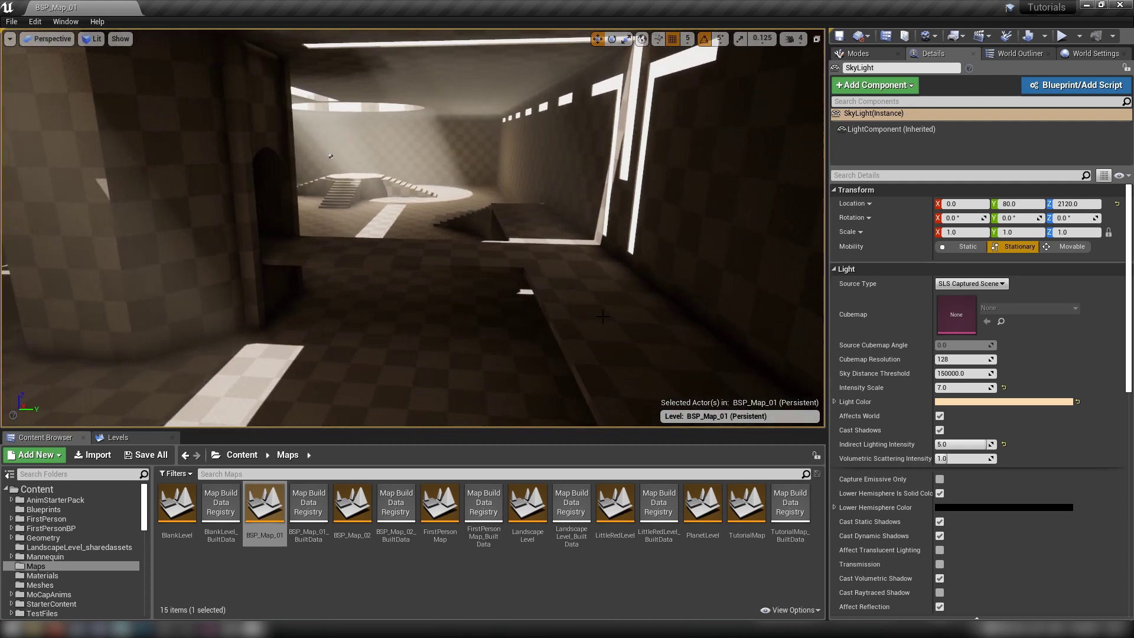
click(1060, 246)
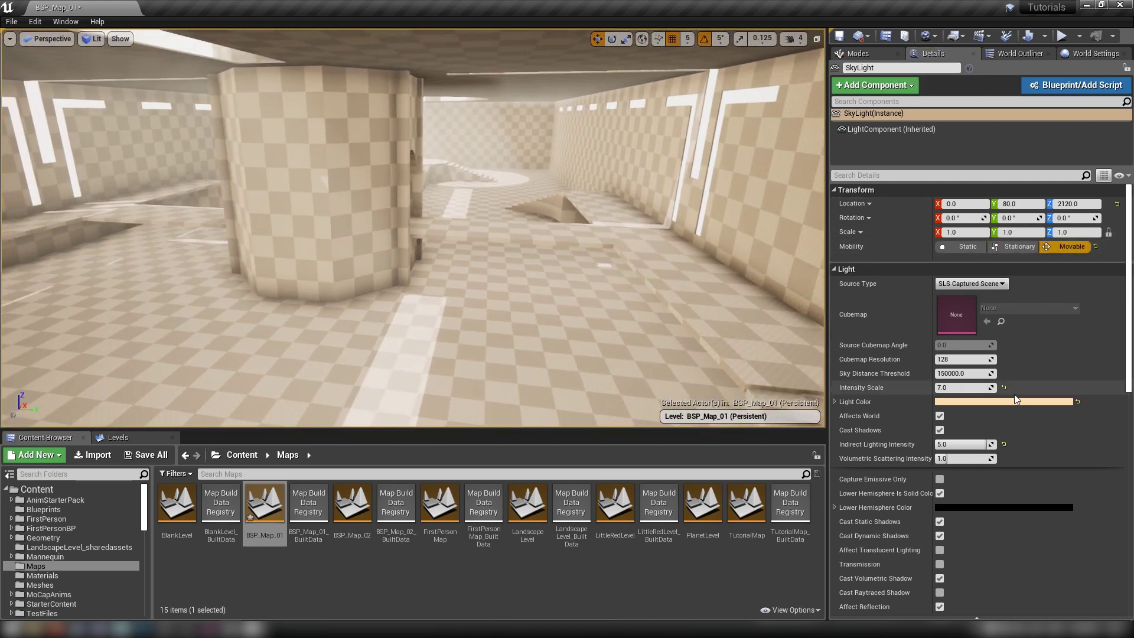
Step: Set the SkyLight's Intensity Scale to 0.5
click(1004, 388)
right_drag(602, 307, 602, 308)
right_drag(532, 236, 532, 237)
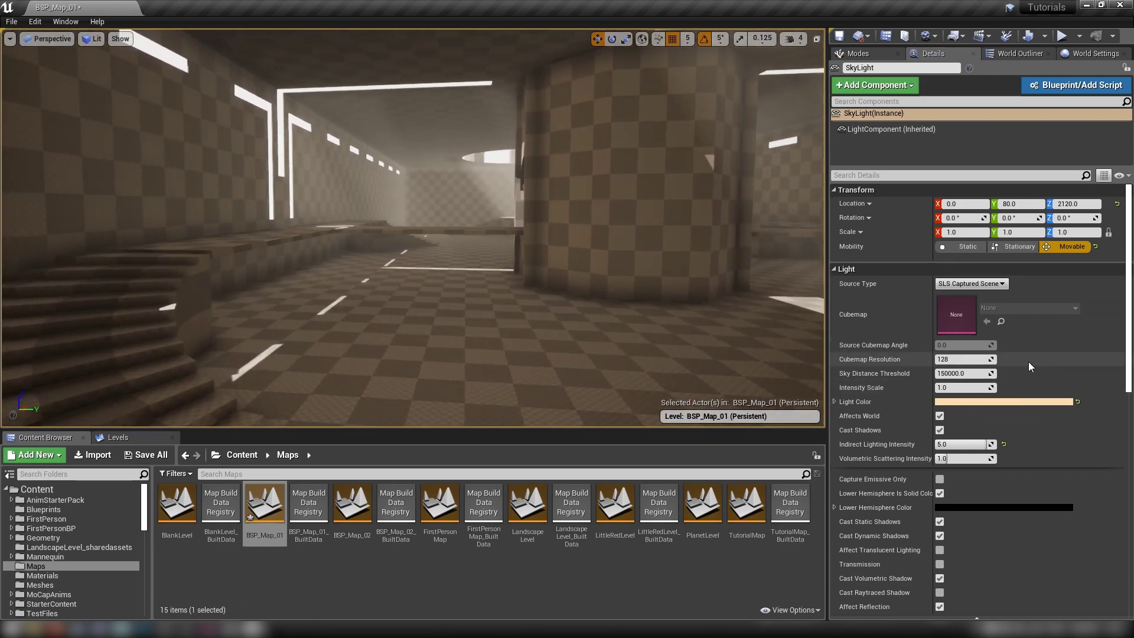
click(959, 388)
text(0.5)
key(Return)
right_drag(531, 317, 532, 317)
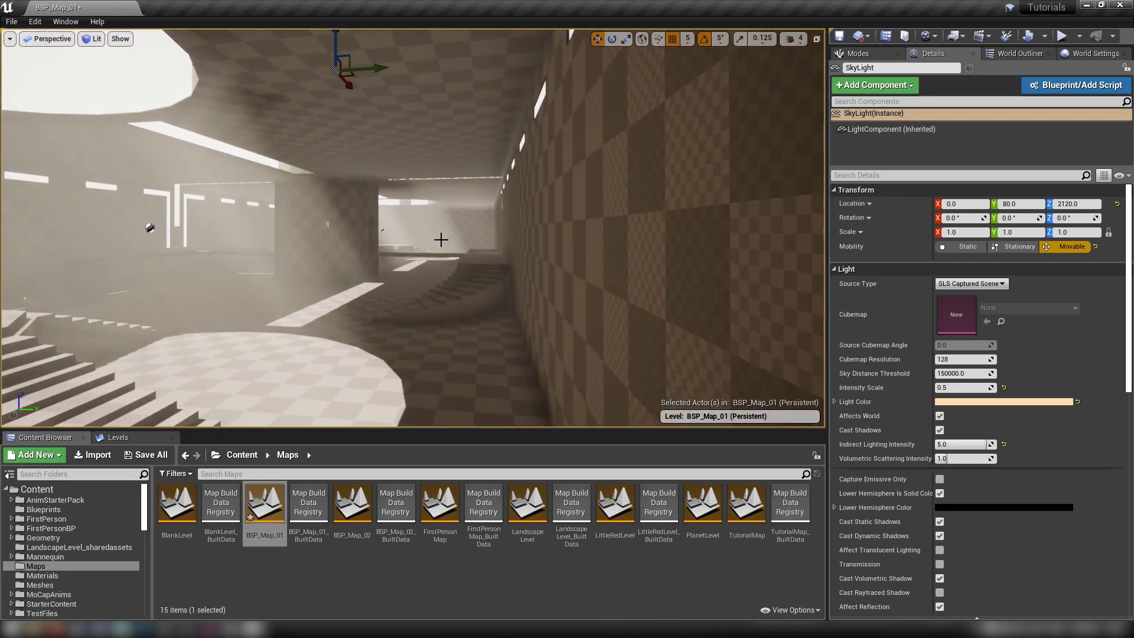
Step: Examine the level's interior and its roof from above, selecting the large roof brush
key(w)
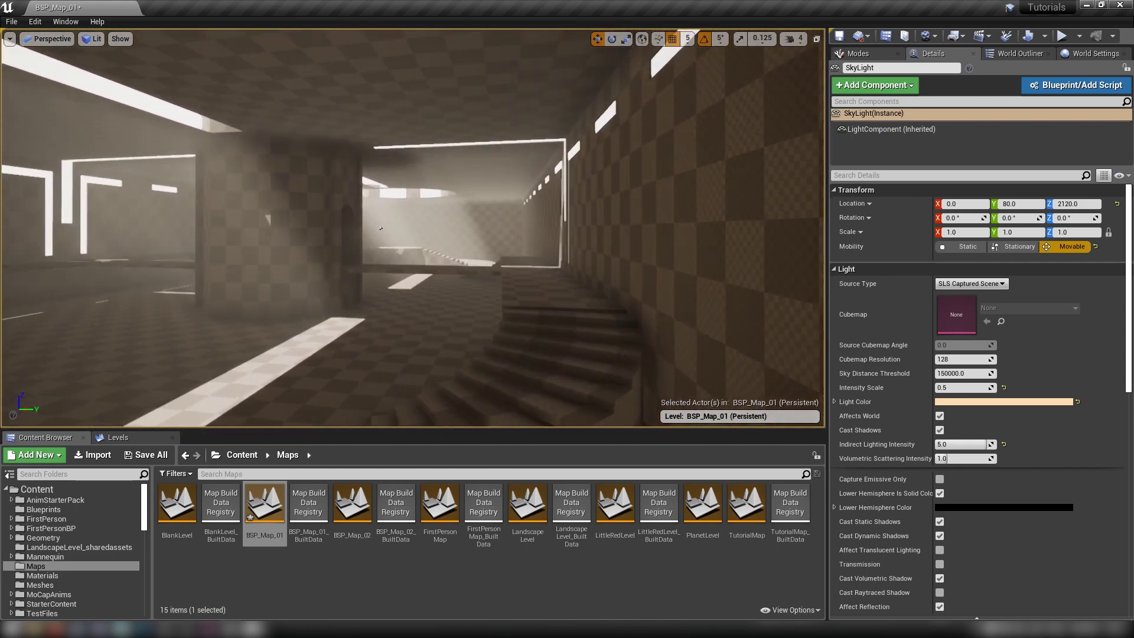
key(s)
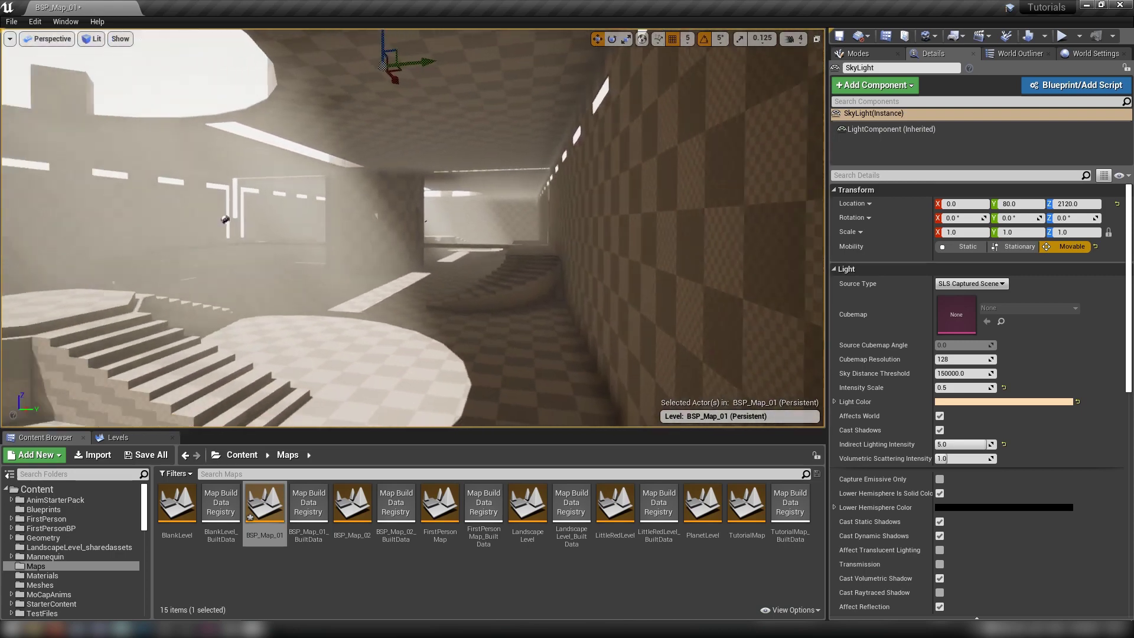
key(w)
right_drag(183, 245, 482, 251)
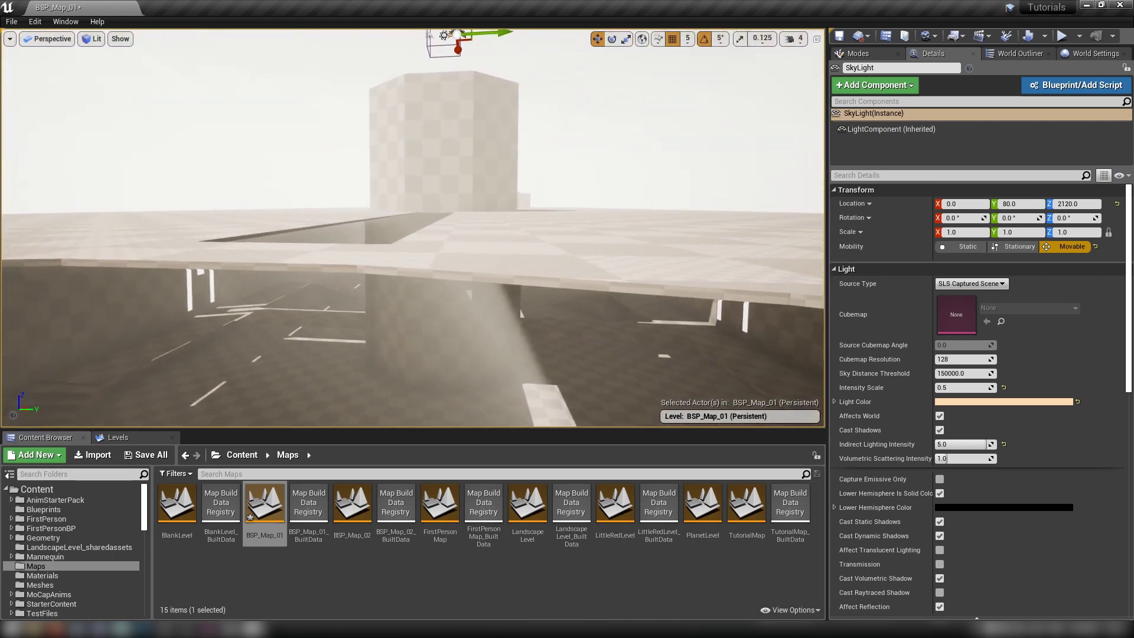
click(466, 250)
mouse_move(557, 256)
right_down()
mouse_move(449, 272)
mouse_move(289, 254)
right_up()
key(Escape)
mouse_move(554, 228)
right_down()
mouse_move(797, 263)
mouse_move(788, 333)
mouse_move(667, 331)
mouse_move(682, 325)
right_up()
right_drag(453, 242, 480, 251)
click(384, 211)
mouse_move(377, 211)
right_down()
mouse_move(259, 221)
mouse_move(378, 183)
mouse_move(355, 177)
right_up()
Step: Place a Box geometry brush on the roof and set its Brush Type to Subtractive
click(860, 55)
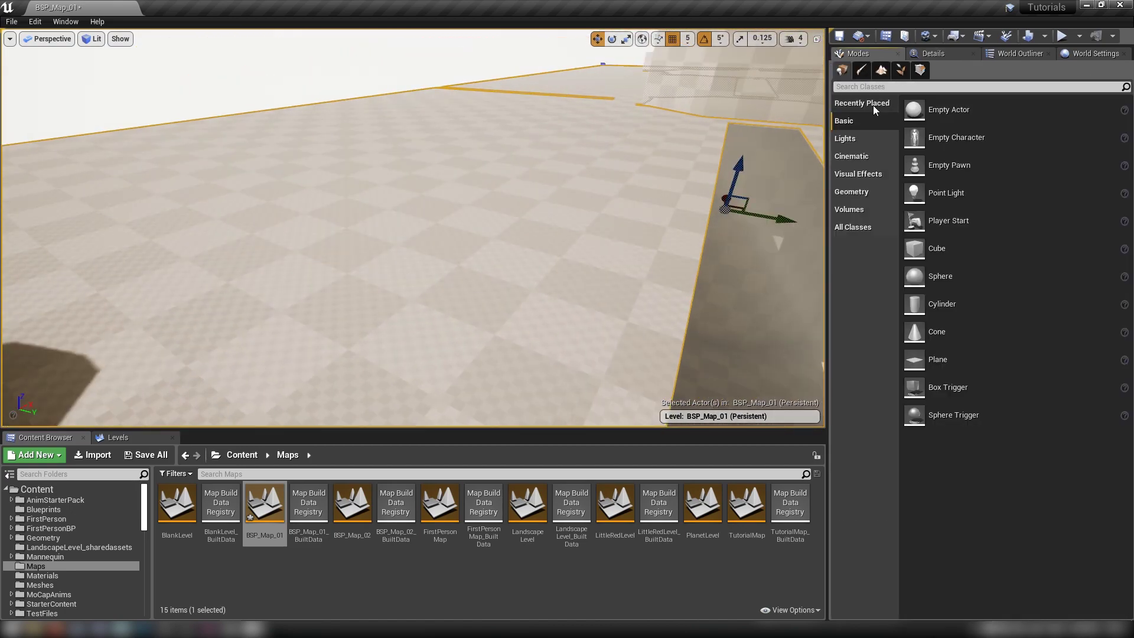
click(852, 191)
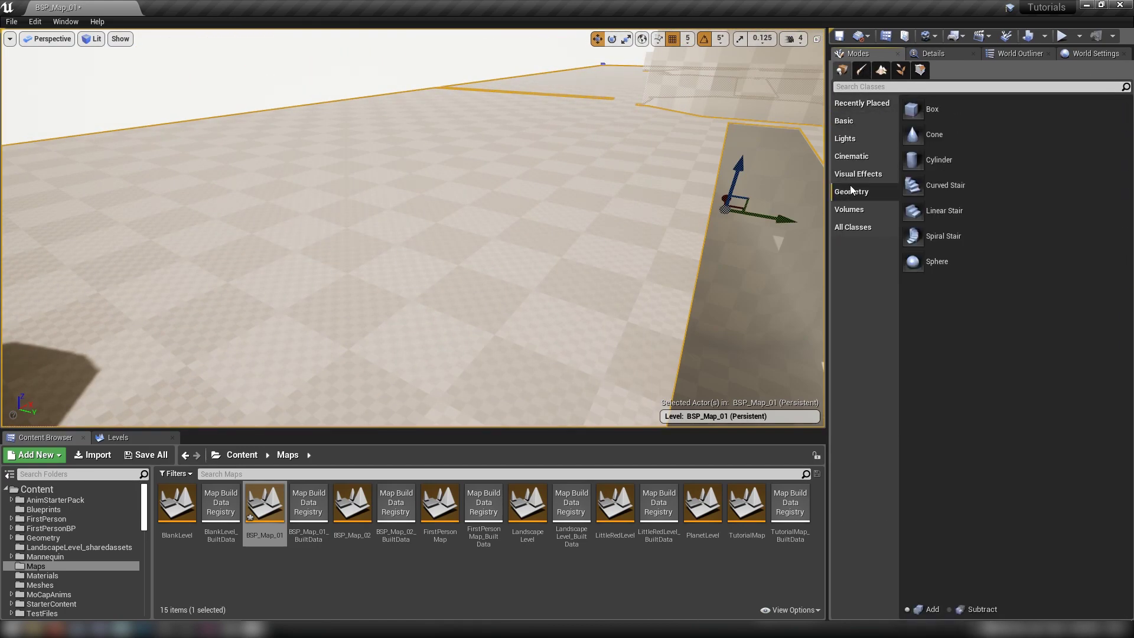
mouse_move(924, 109)
mouse_down()
mouse_move(486, 176)
mouse_move(413, 234)
mouse_up()
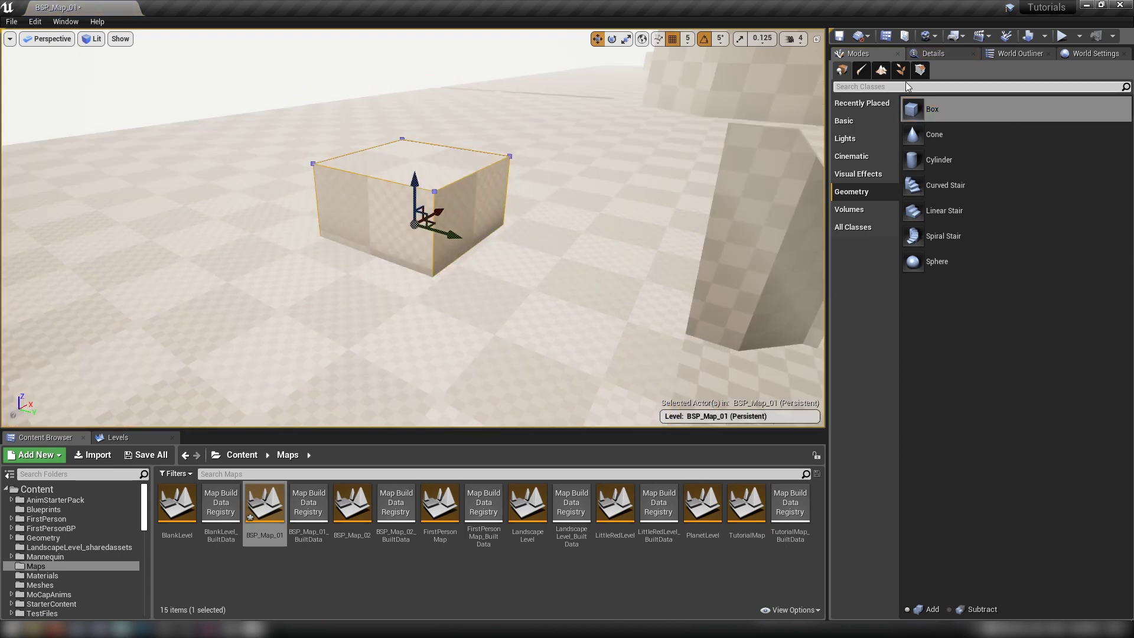
click(947, 53)
click(965, 169)
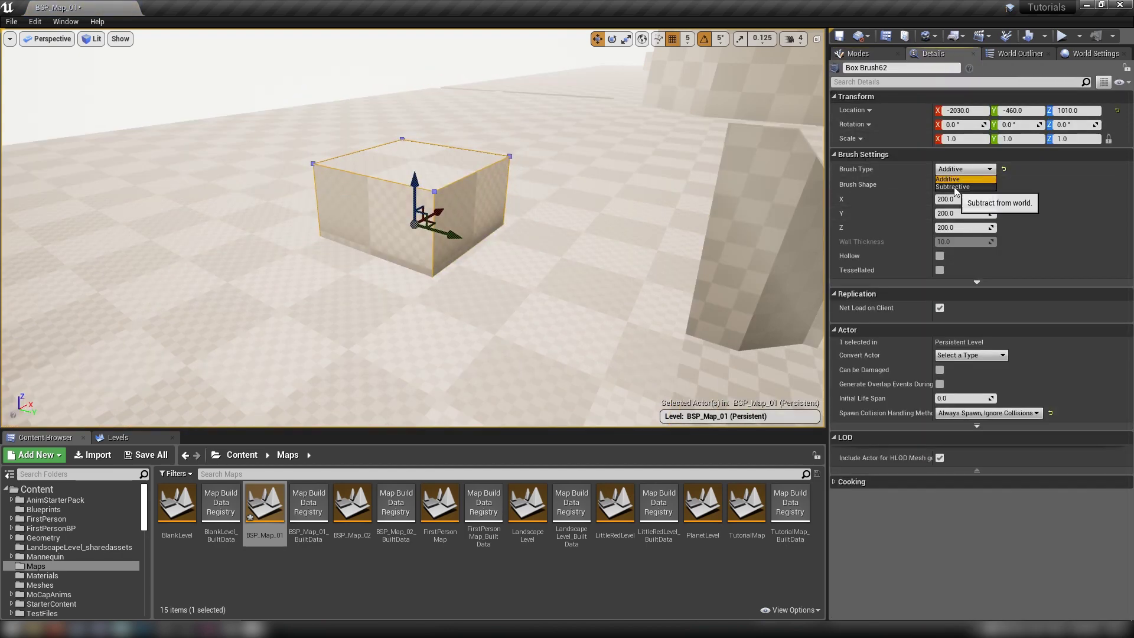
click(955, 188)
Step: Move the subtractive box along the roof to X -1980, Y -750 and inspect the ceiling opening from inside
mouse_move(797, 182)
right_down()
mouse_move(768, 219)
mouse_move(673, 236)
mouse_move(555, 225)
right_up()
mouse_move(791, 319)
right_down()
mouse_move(779, 230)
mouse_move(680, 185)
right_up()
mouse_move(383, 208)
right_down()
mouse_move(343, 223)
mouse_move(363, 200)
right_up()
drag(241, 114, 238, 111)
right_drag(237, 112, 171, 195)
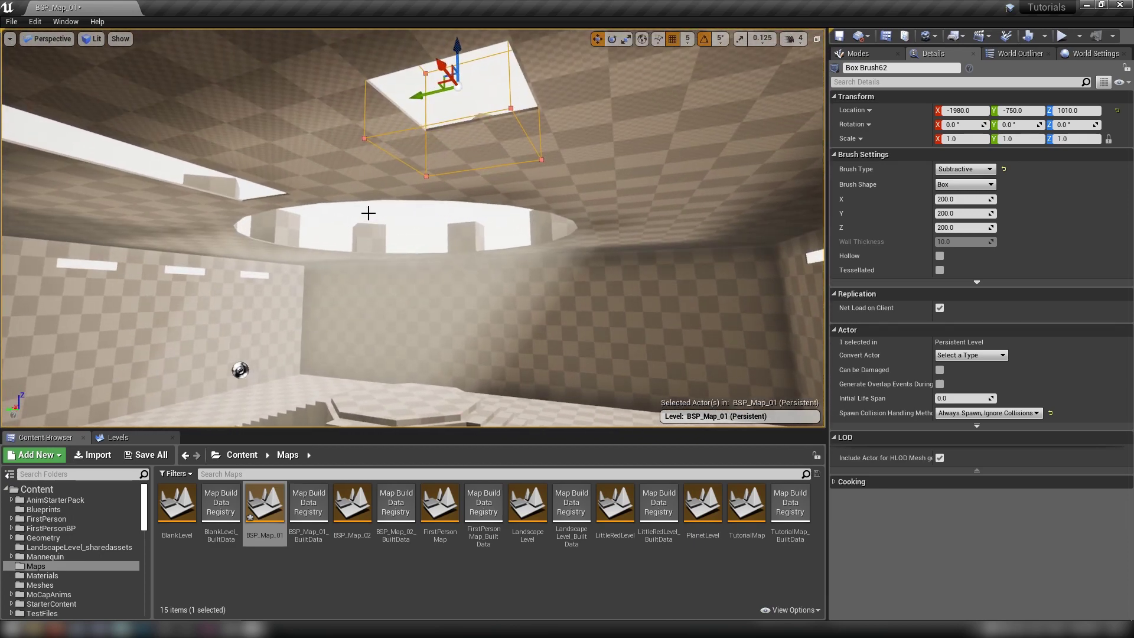
Step: Lower the SkyLight's Intensity Scale to 0.1 and inspect the room's lighting
click(538, 220)
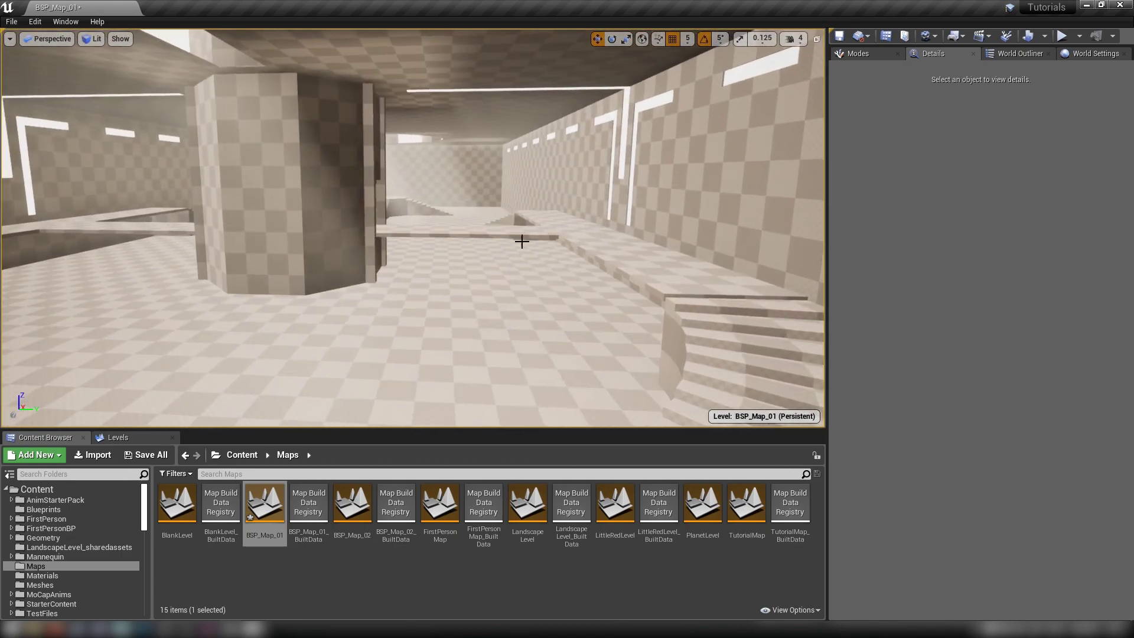
right_drag(486, 240, 469, 232)
click(464, 206)
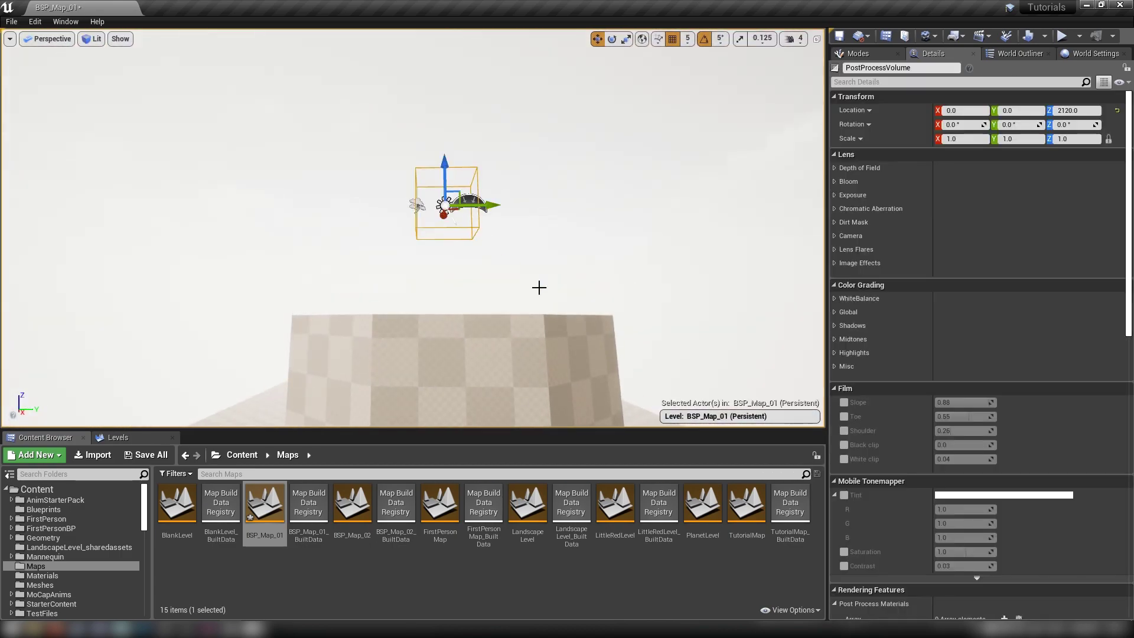
click(533, 222)
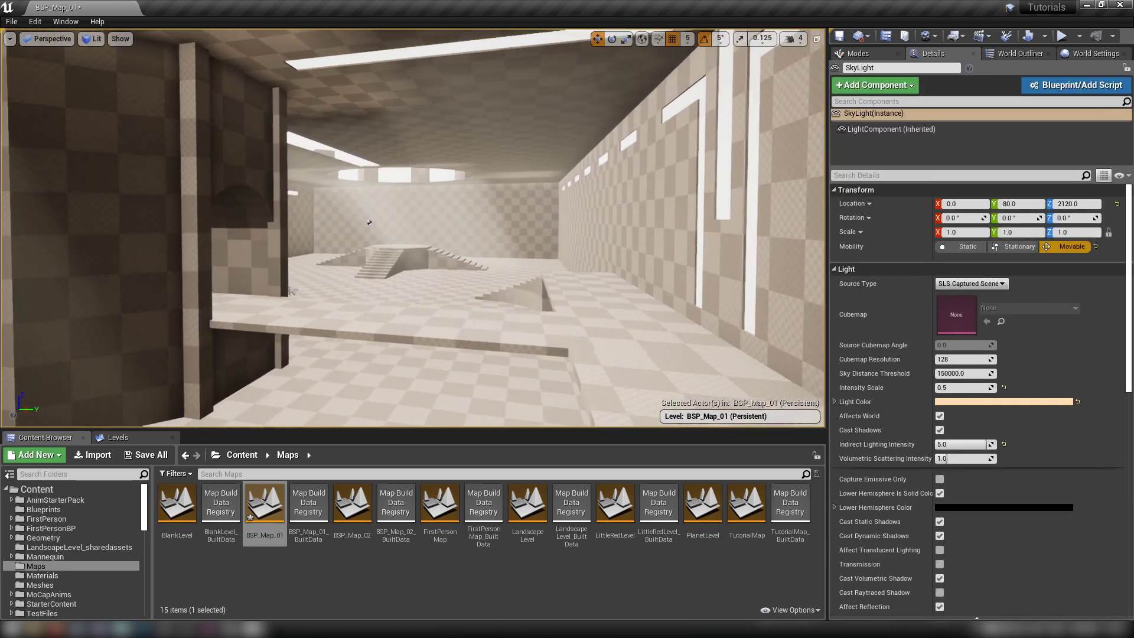
right_drag(532, 222, 542, 223)
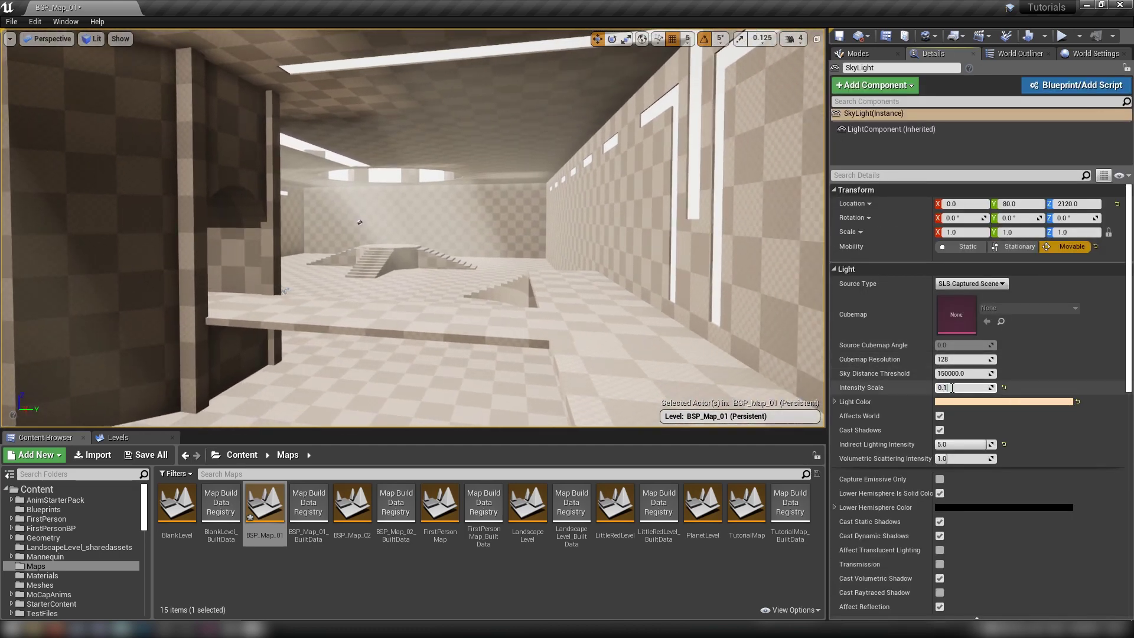
key(Return)
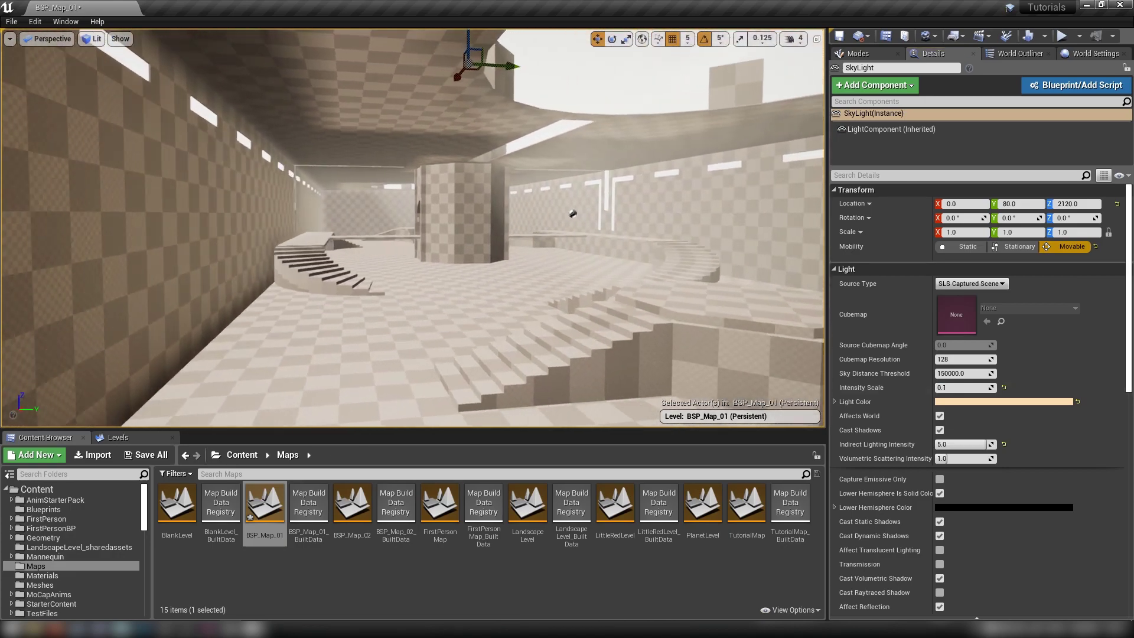
right_drag(728, 292, 730, 292)
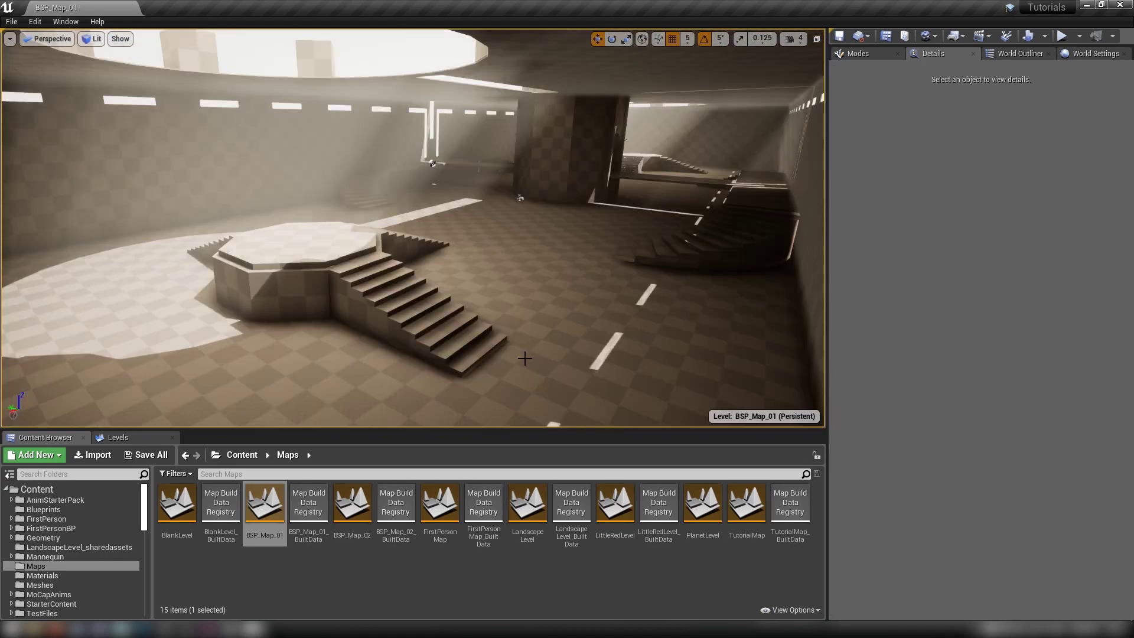
Step: Select the PostProcessVolume above the roof and filter its details for "ambient"
right_drag(433, 310, 523, 358)
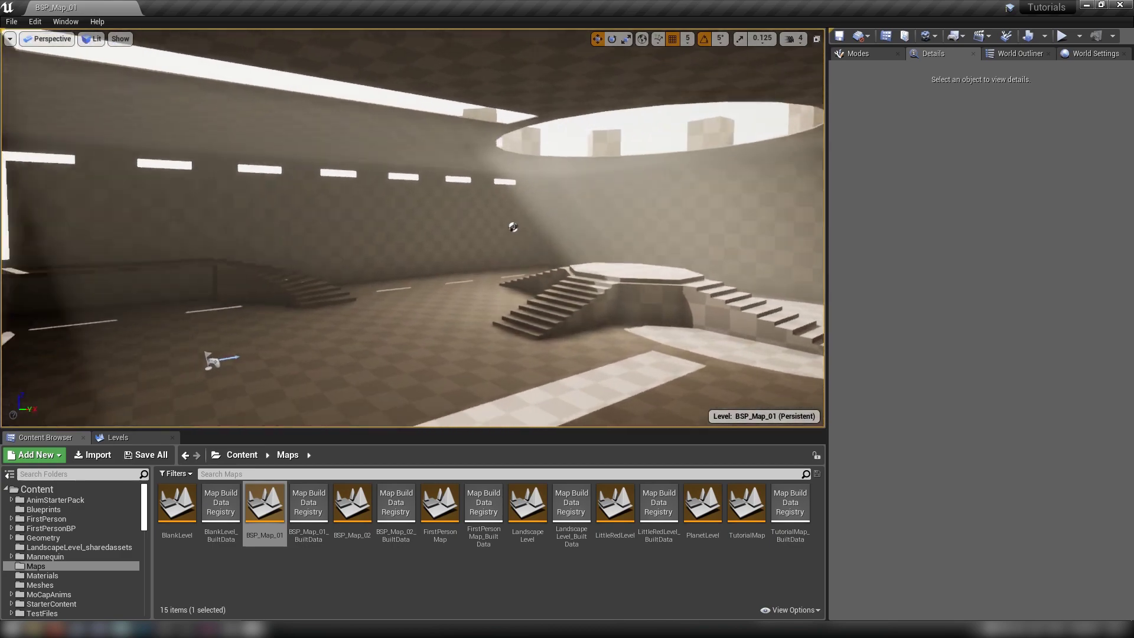
key(w)
mouse_move(414, 228)
right_down()
mouse_move(520, 254)
mouse_move(697, 230)
mouse_move(431, 231)
mouse_move(520, 225)
mouse_move(438, 207)
mouse_move(496, 230)
mouse_move(355, 237)
mouse_move(532, 228)
mouse_move(402, 225)
right_up()
key(w)
key(w)
key(w)
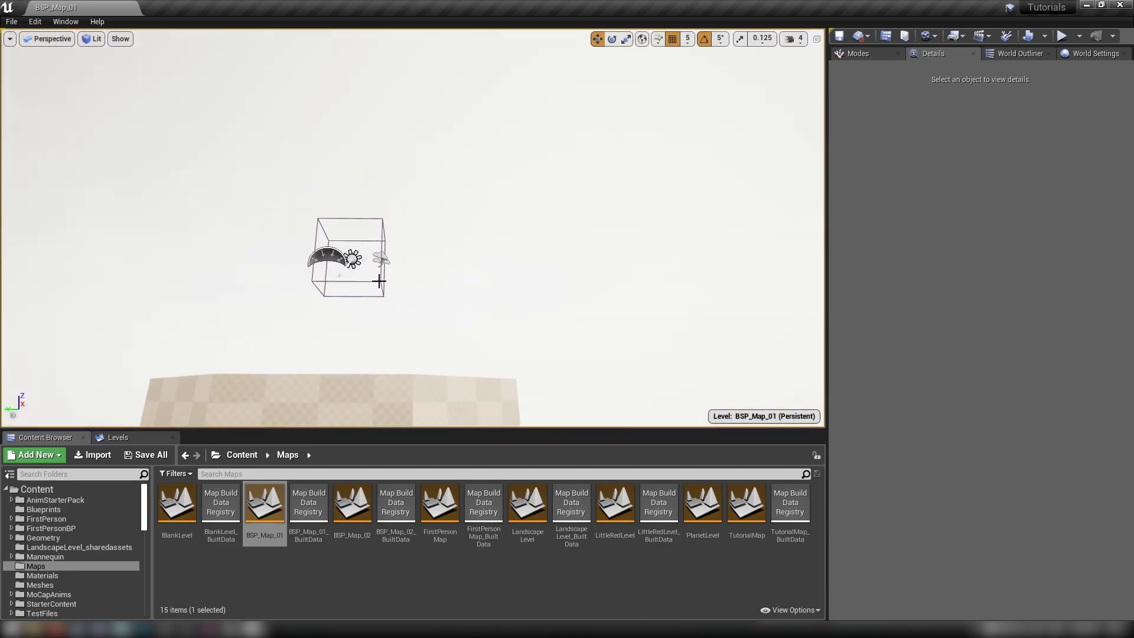
click(378, 281)
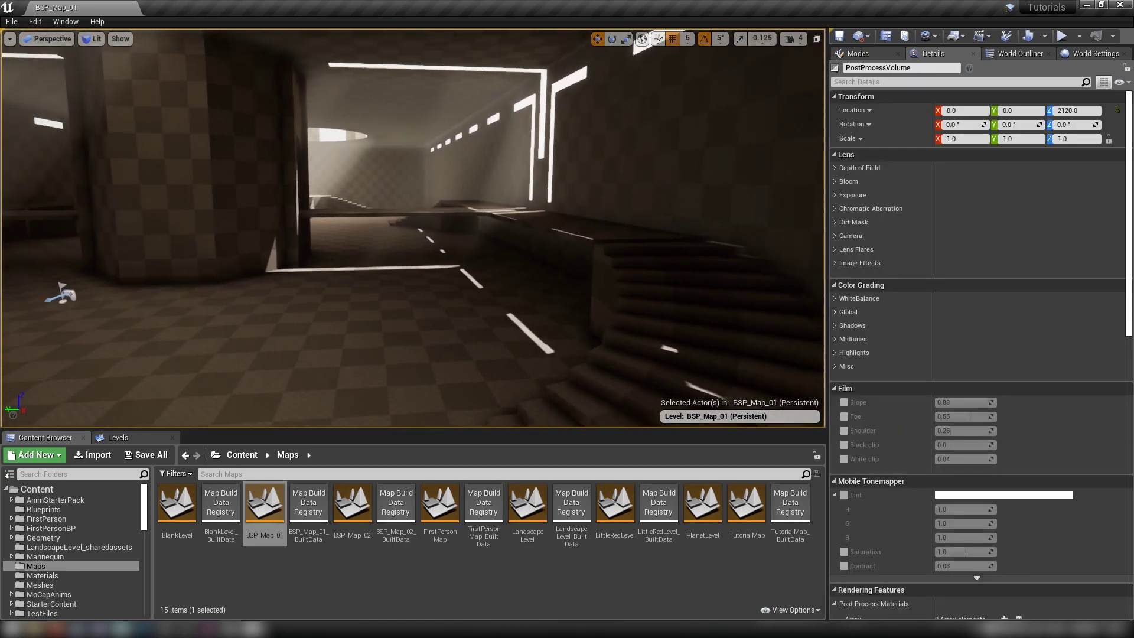
click(859, 81)
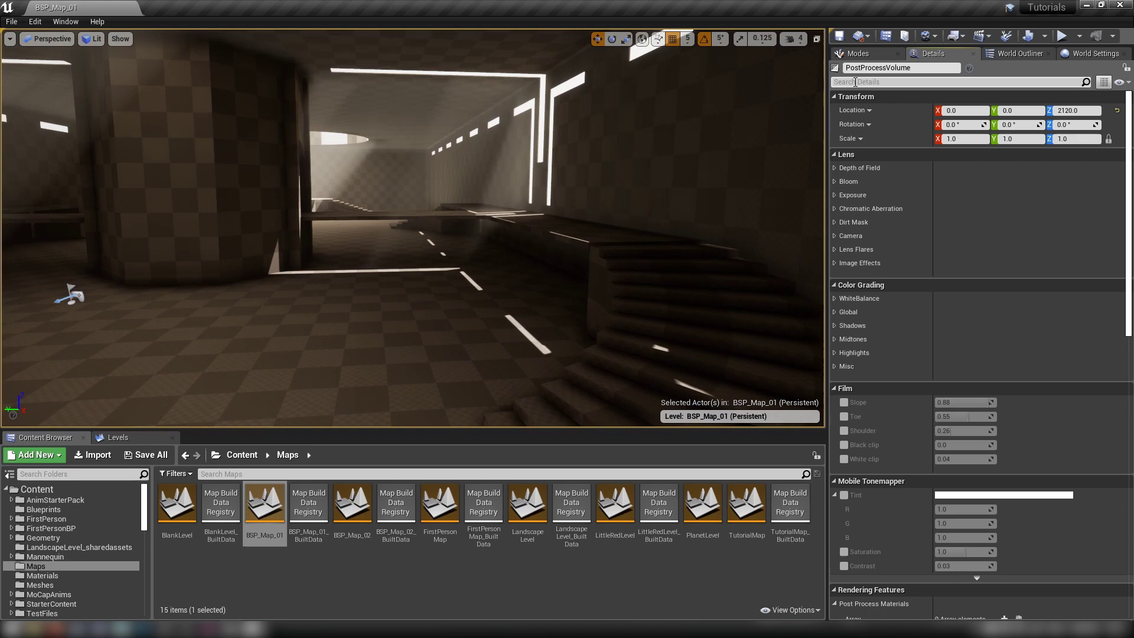
text(ambi)
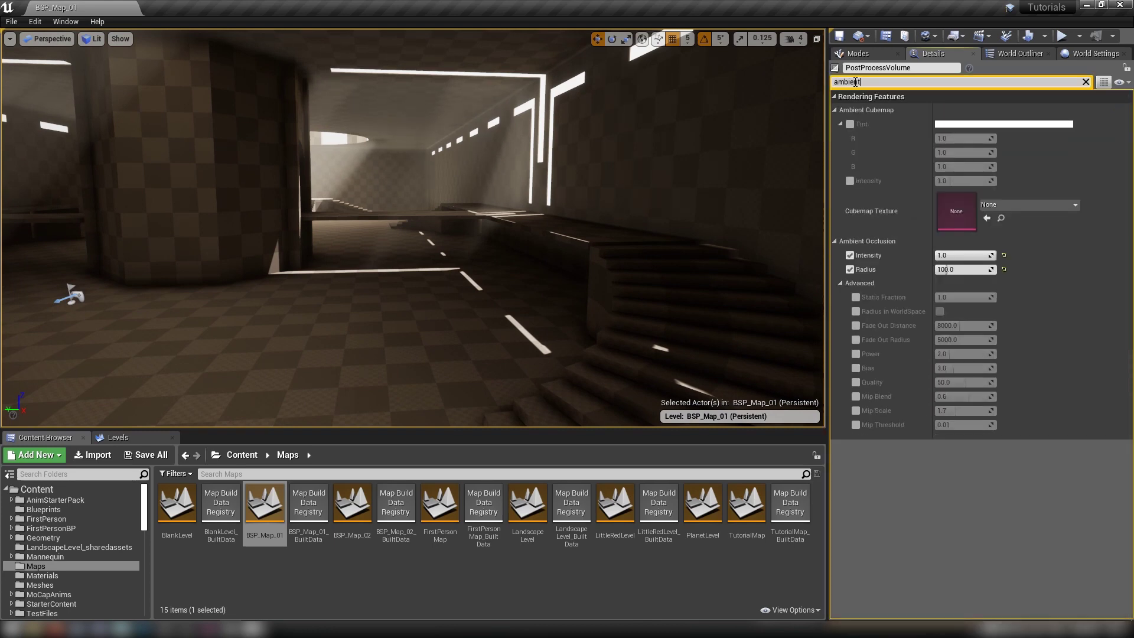
text(ent)
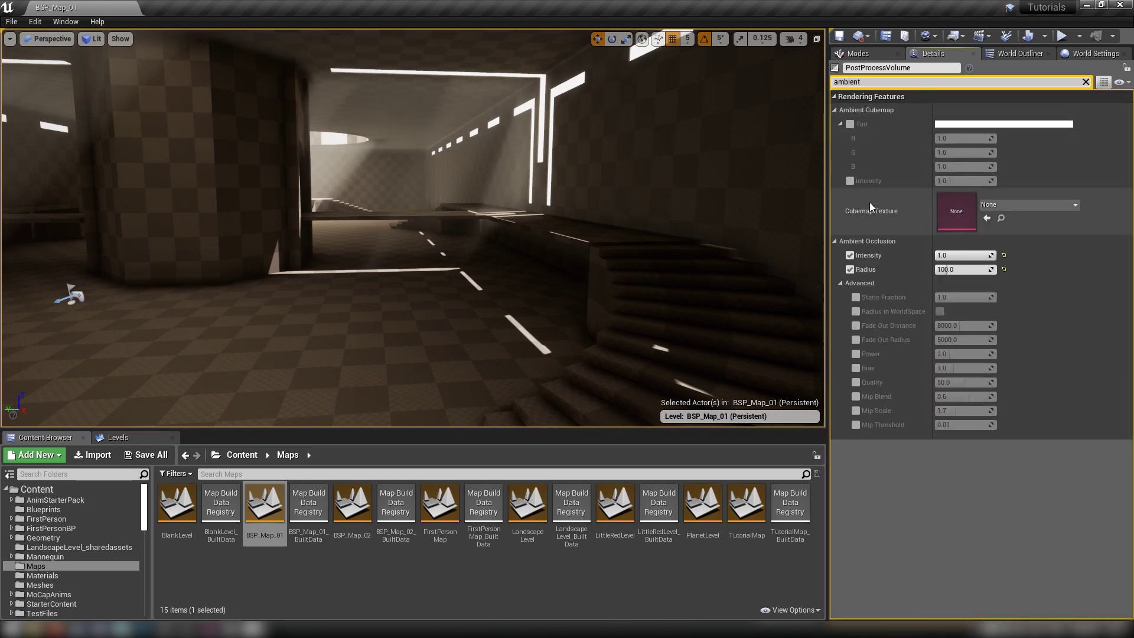
Step: Reset the Ambient Occlusion Intensity to 0.5 and Radius to 200, and inspect the shading on the stairs and walls
click(1003, 256)
click(1003, 270)
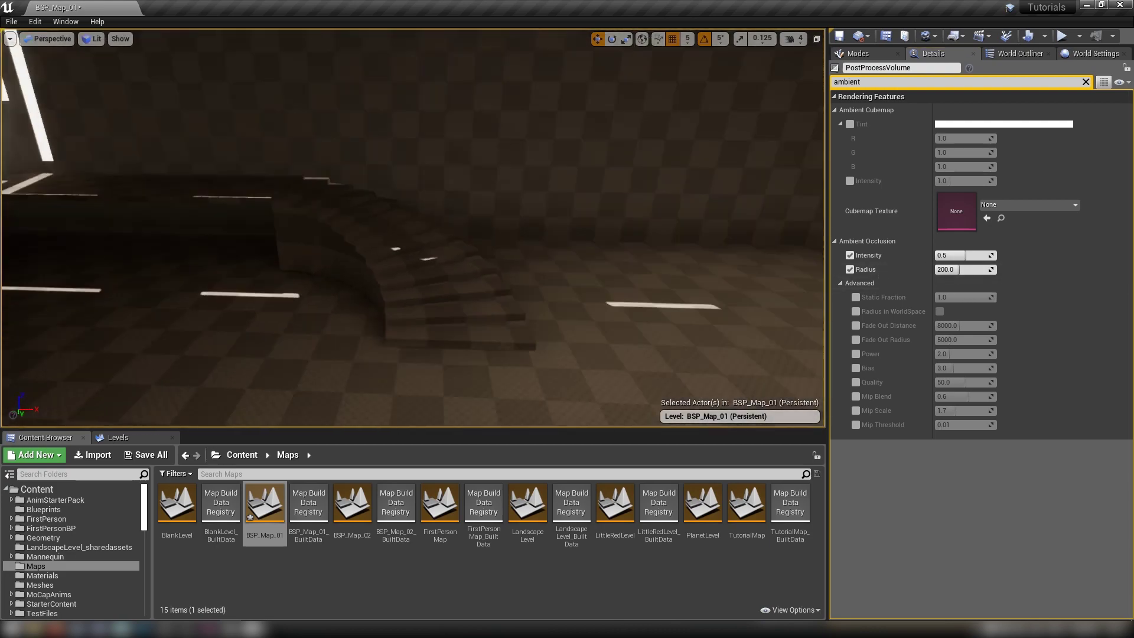
right_drag(590, 228, 237, 228)
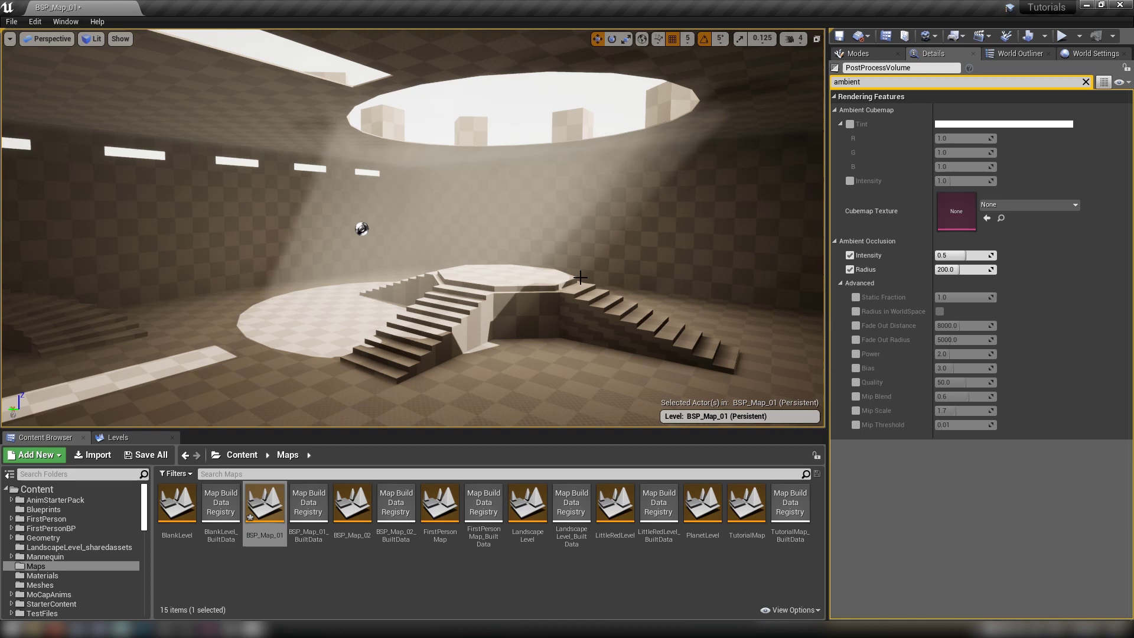
right_drag(652, 271, 343, 278)
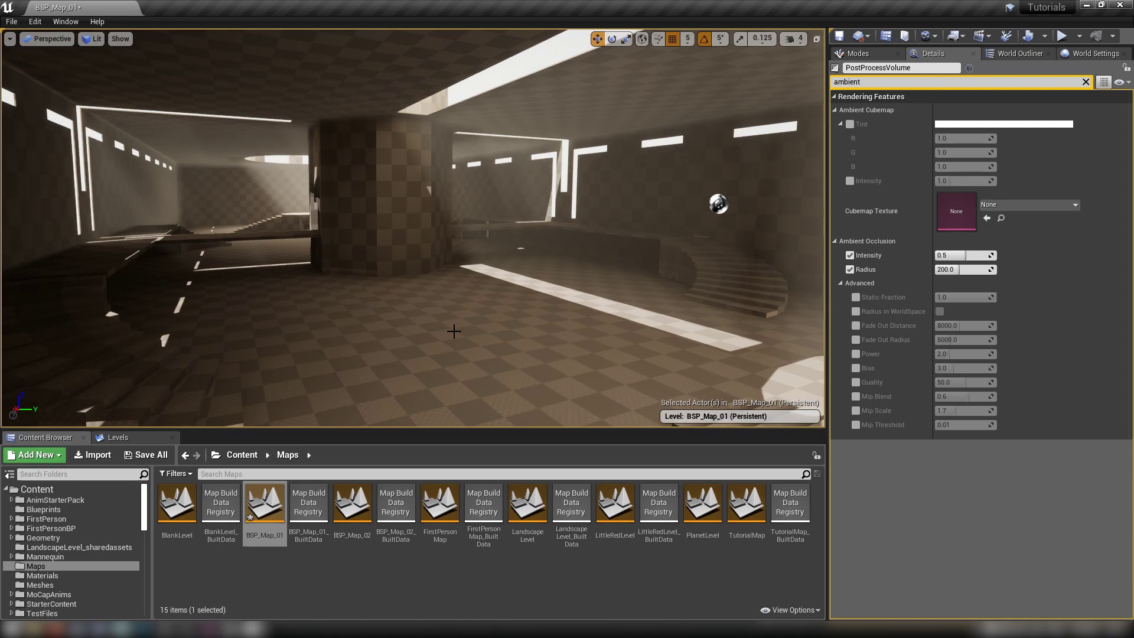
right_drag(453, 331, 522, 326)
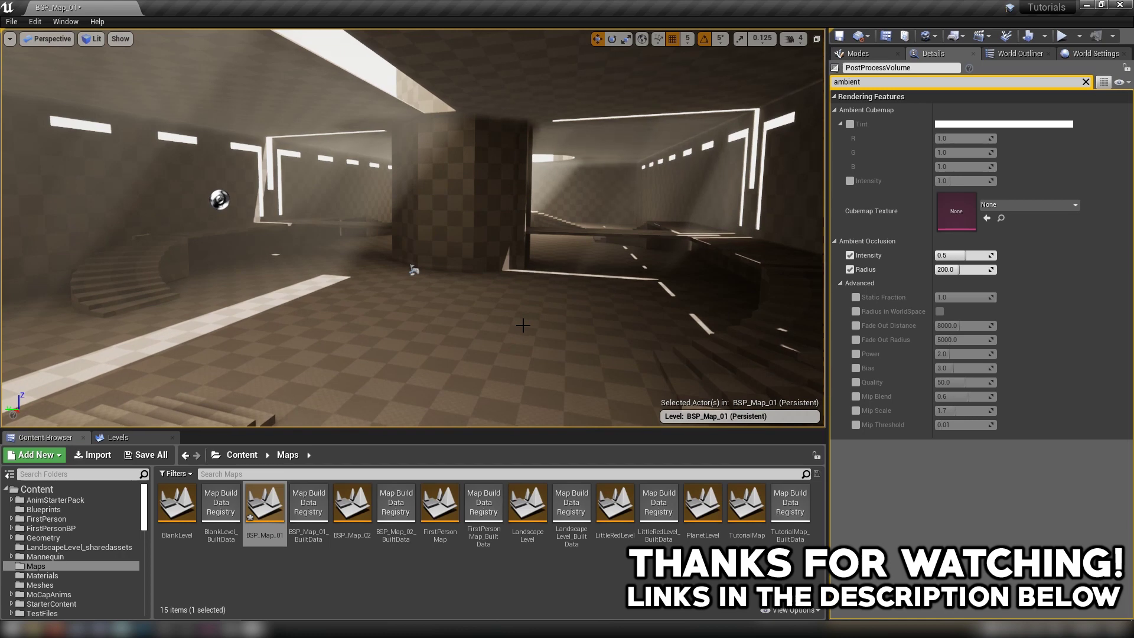